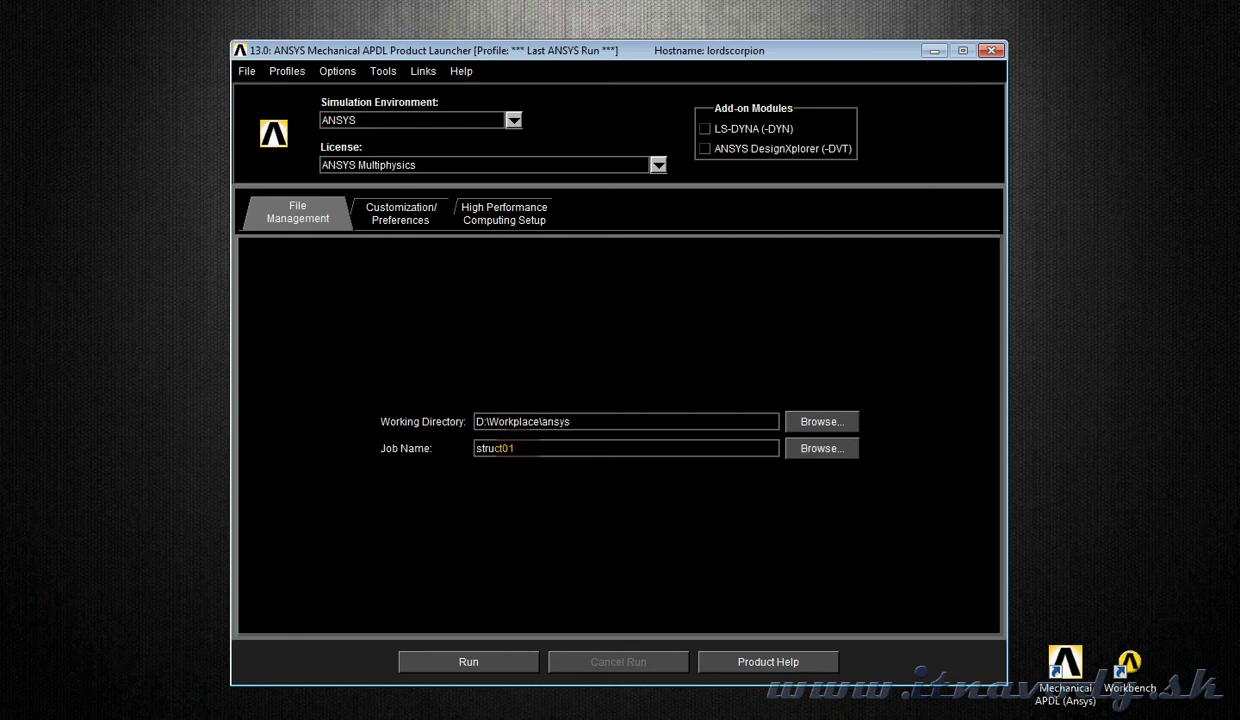
# Run the struct01 job in ANSYS Multiphysics, maximize its window and collapse the ANSYS Toolbar
pyautogui.click(480, 662)
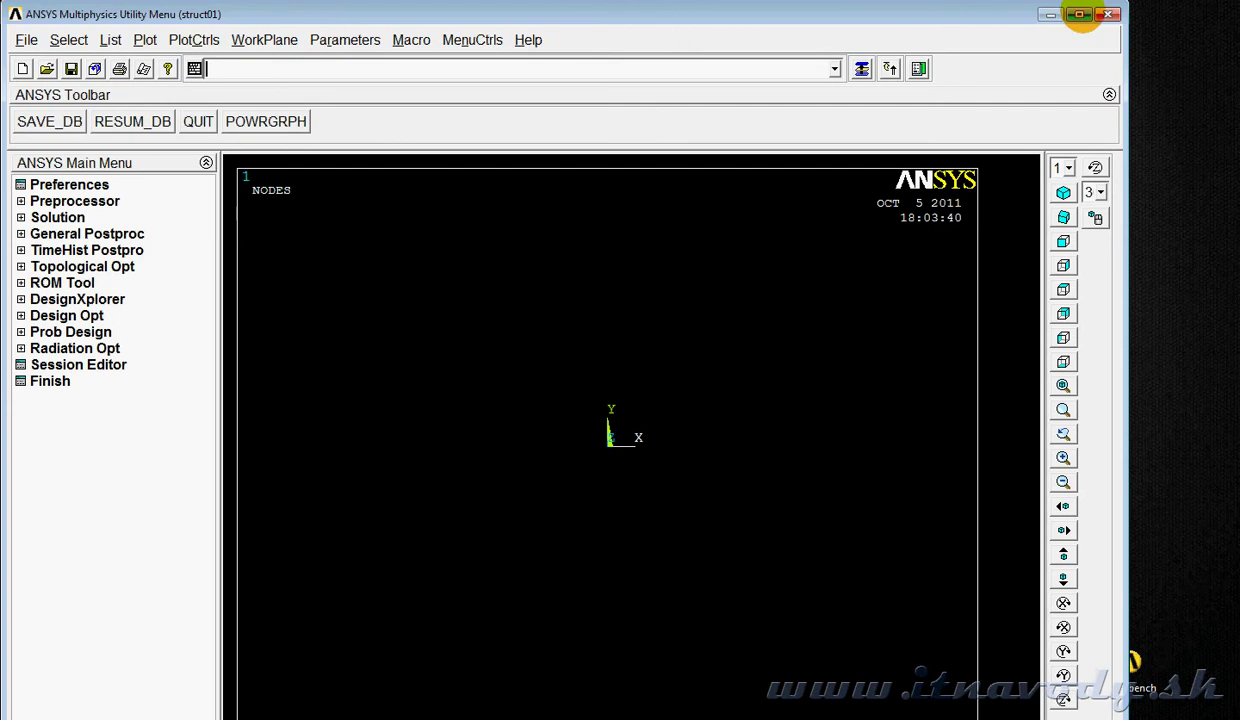
pyautogui.click(1080, 14)
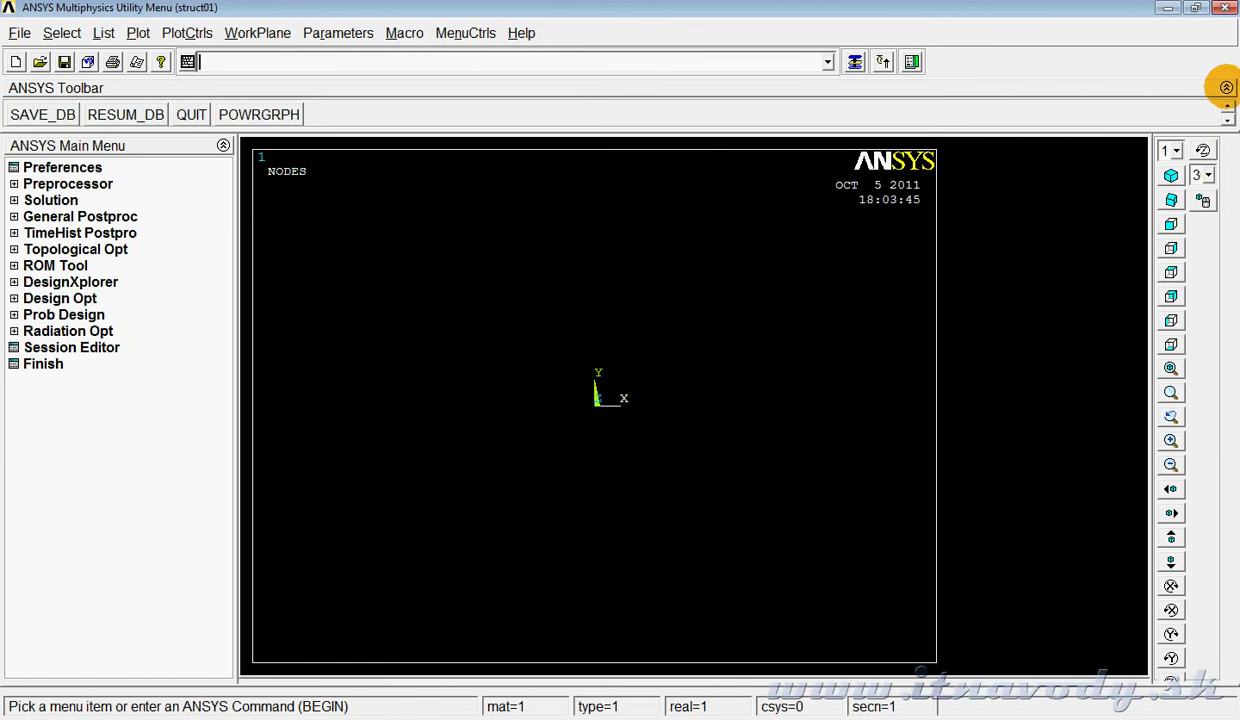
pyautogui.click(1226, 88)
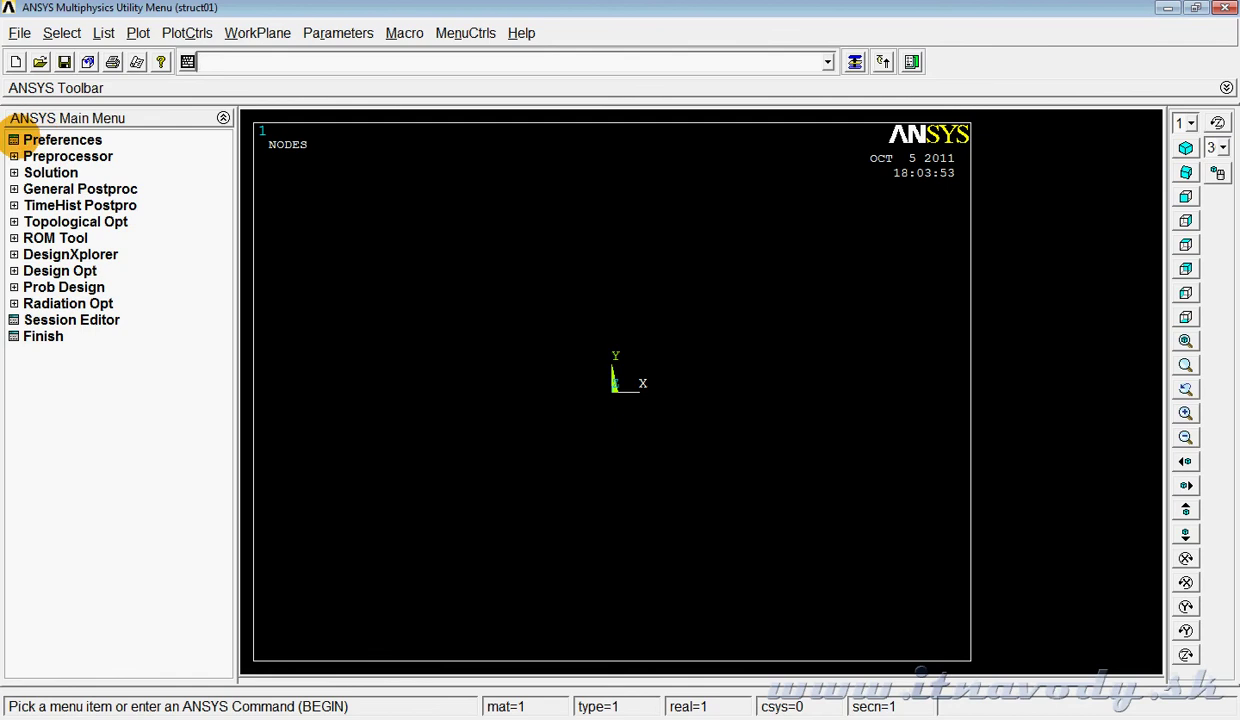
# Filter the interface preferences to show only the Structural discipline
pyautogui.click(14, 140)
pyautogui.click(641, 252)
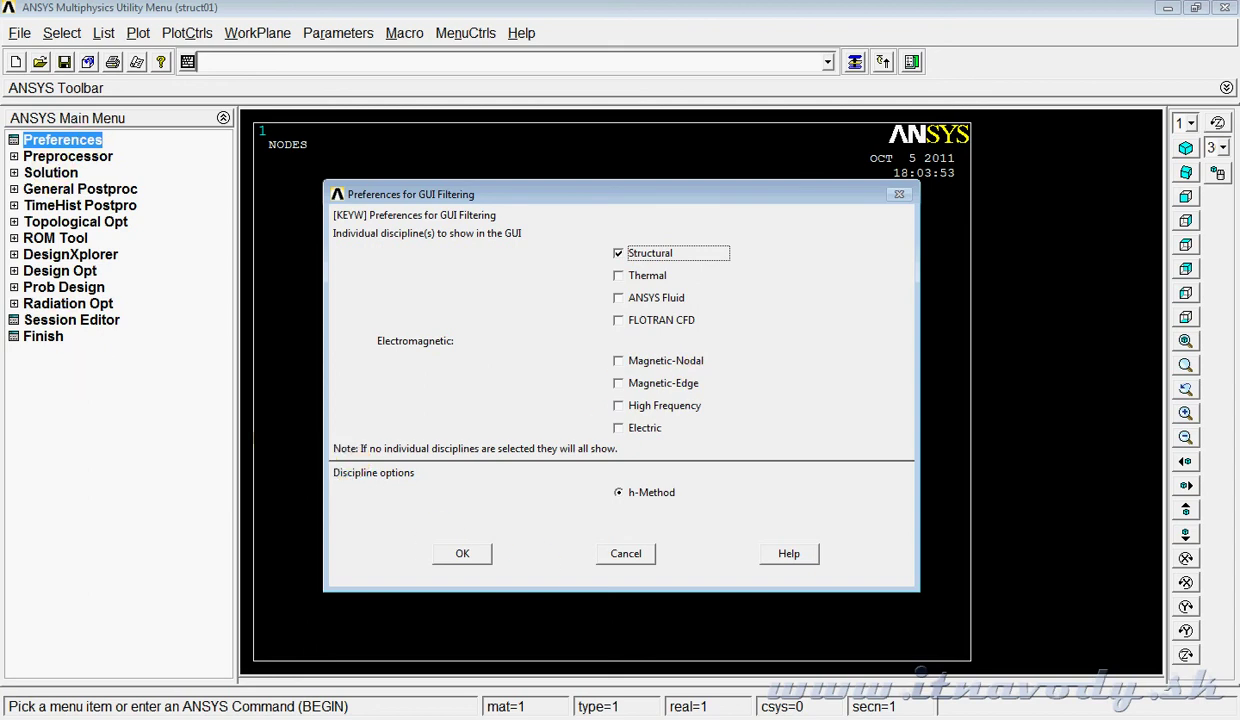
pyautogui.click(464, 554)
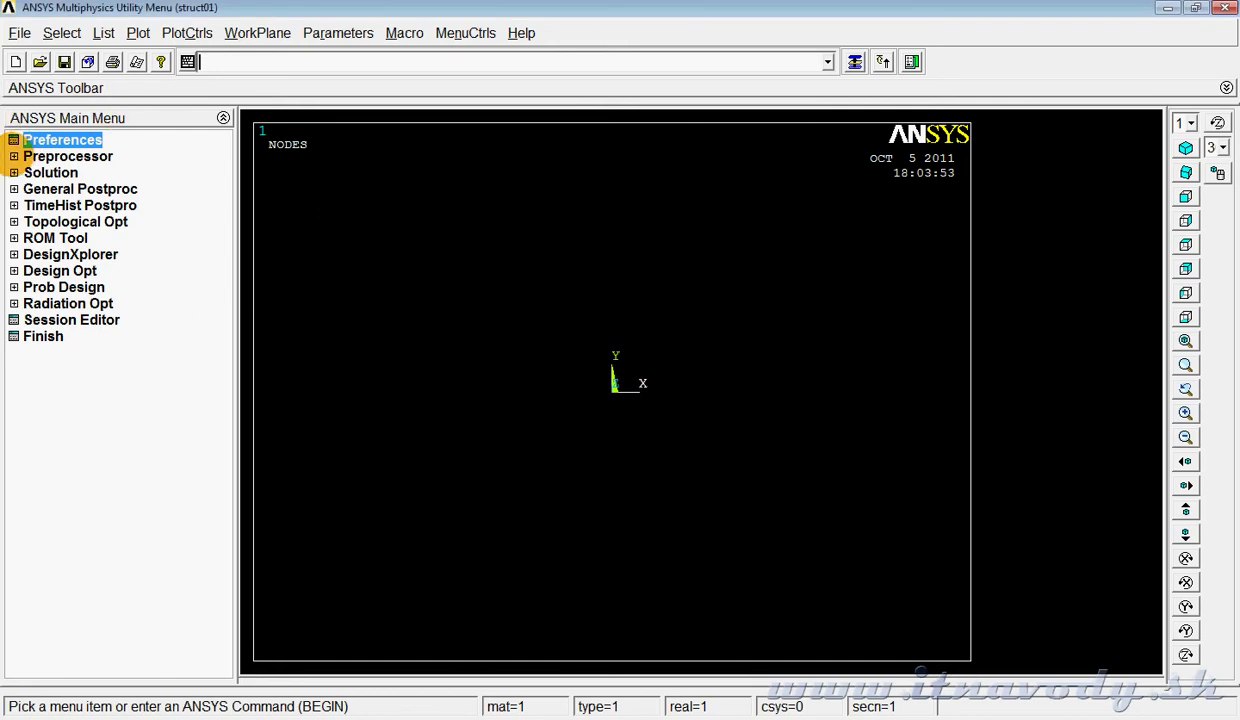
# Add the structural solid element type Brick 8 node 185 with reference number 1
pyautogui.click(14, 156)
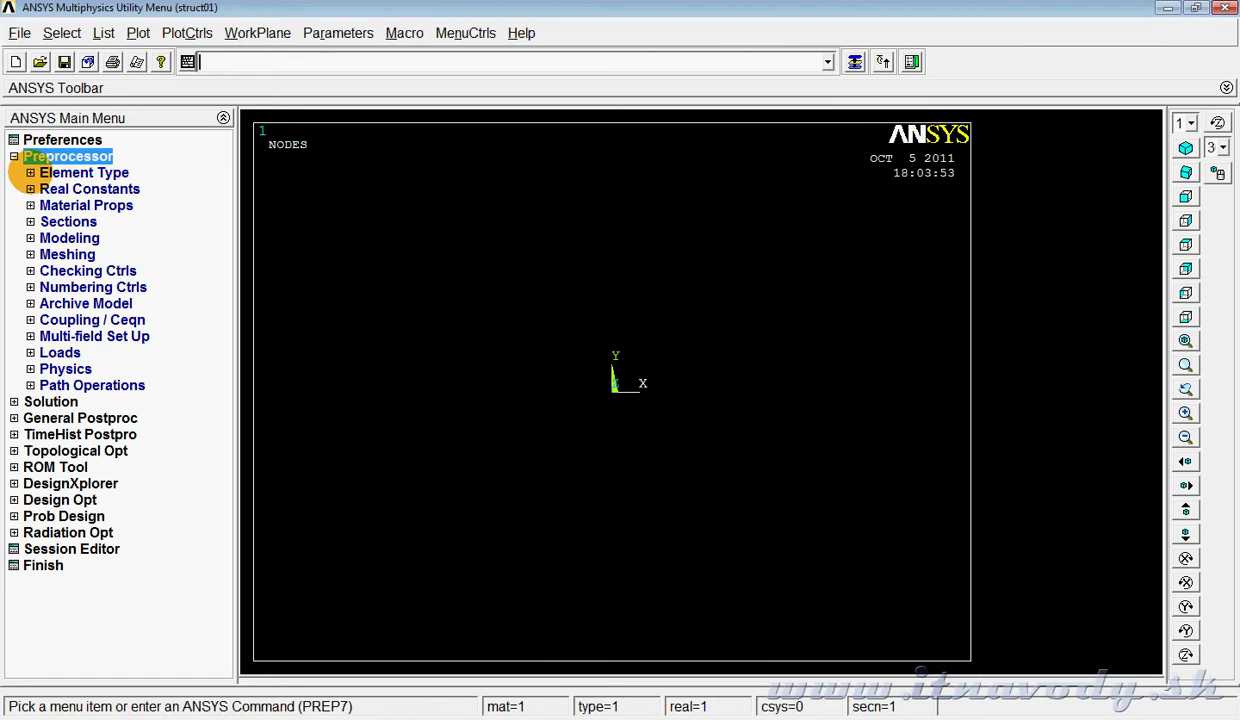
pyautogui.click(30, 172)
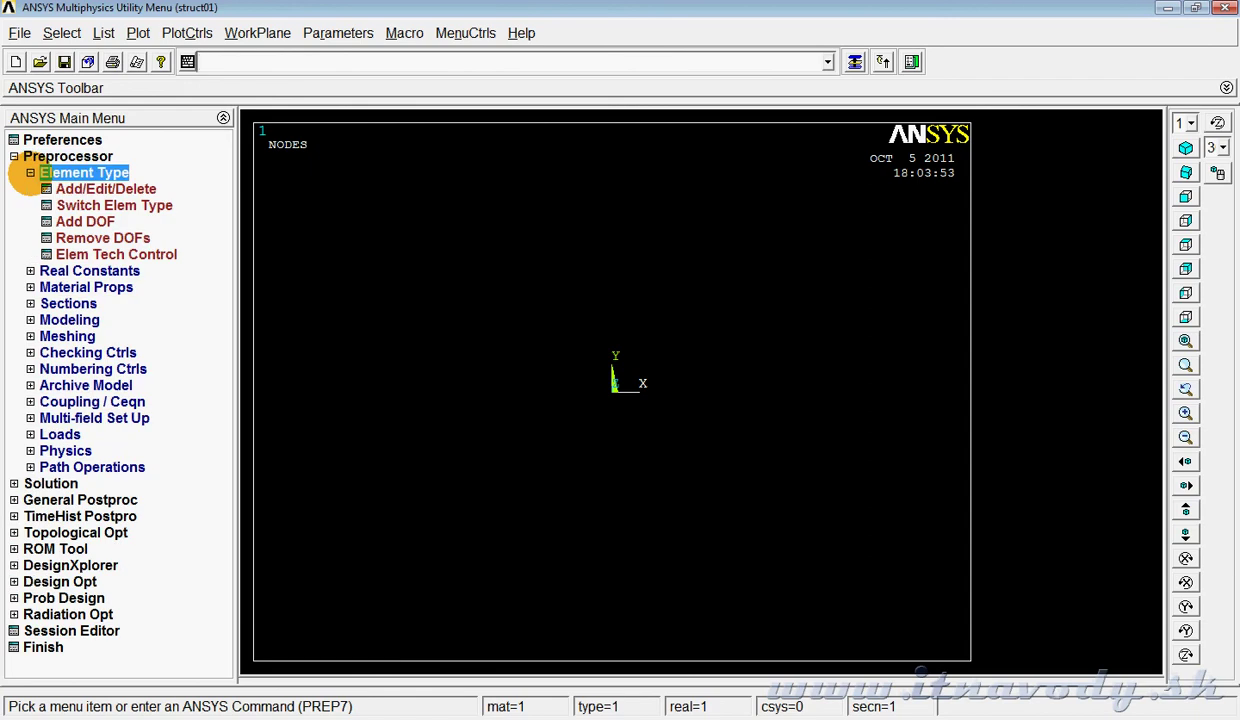
pyautogui.click(85, 186)
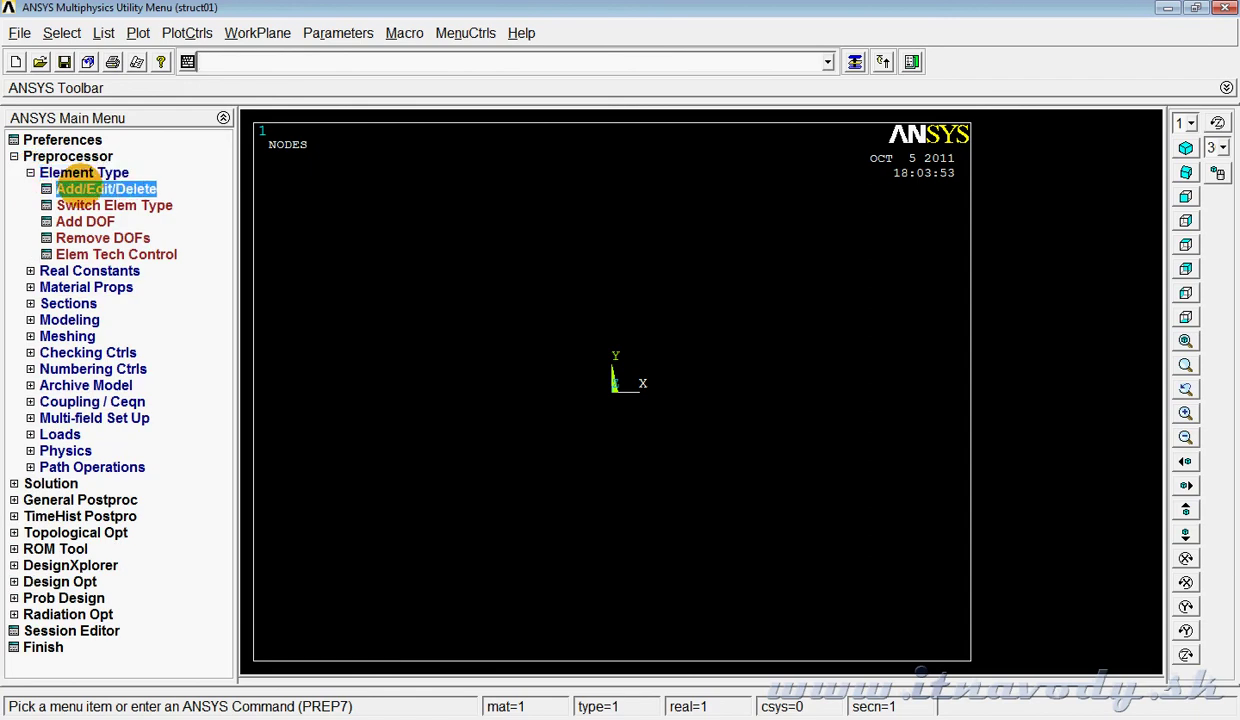
pyautogui.click(146, 431)
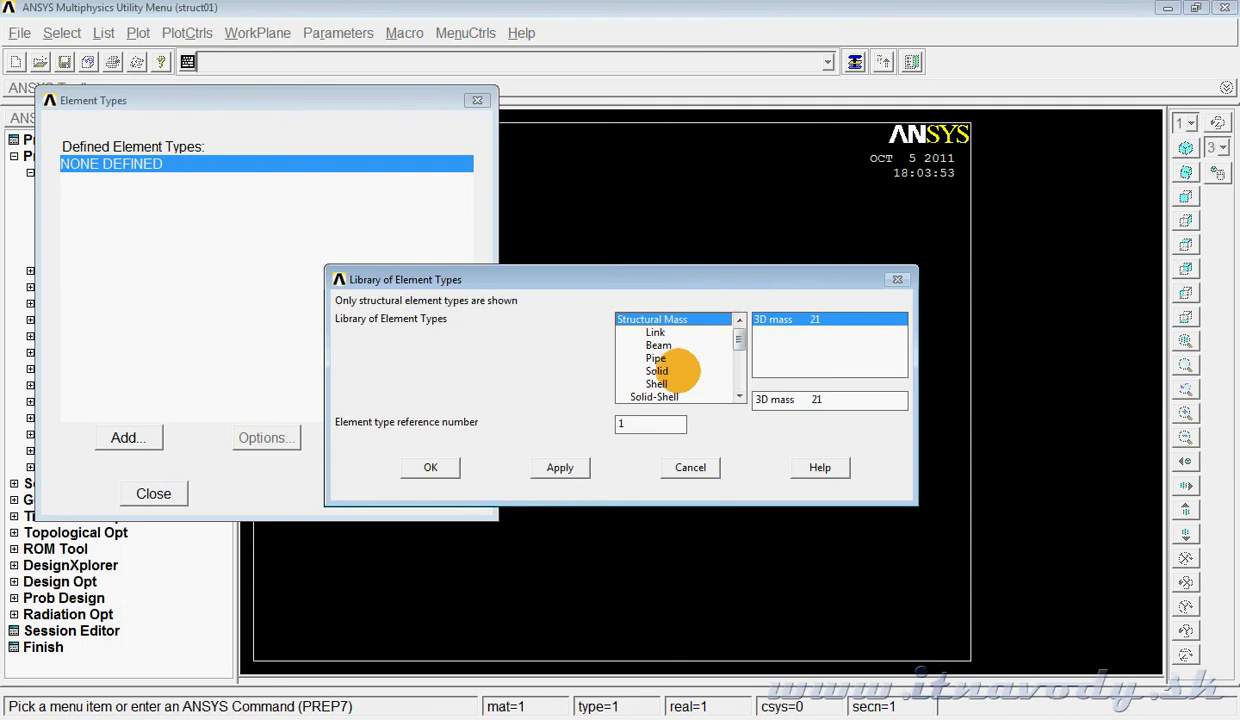
pyautogui.click(680, 370)
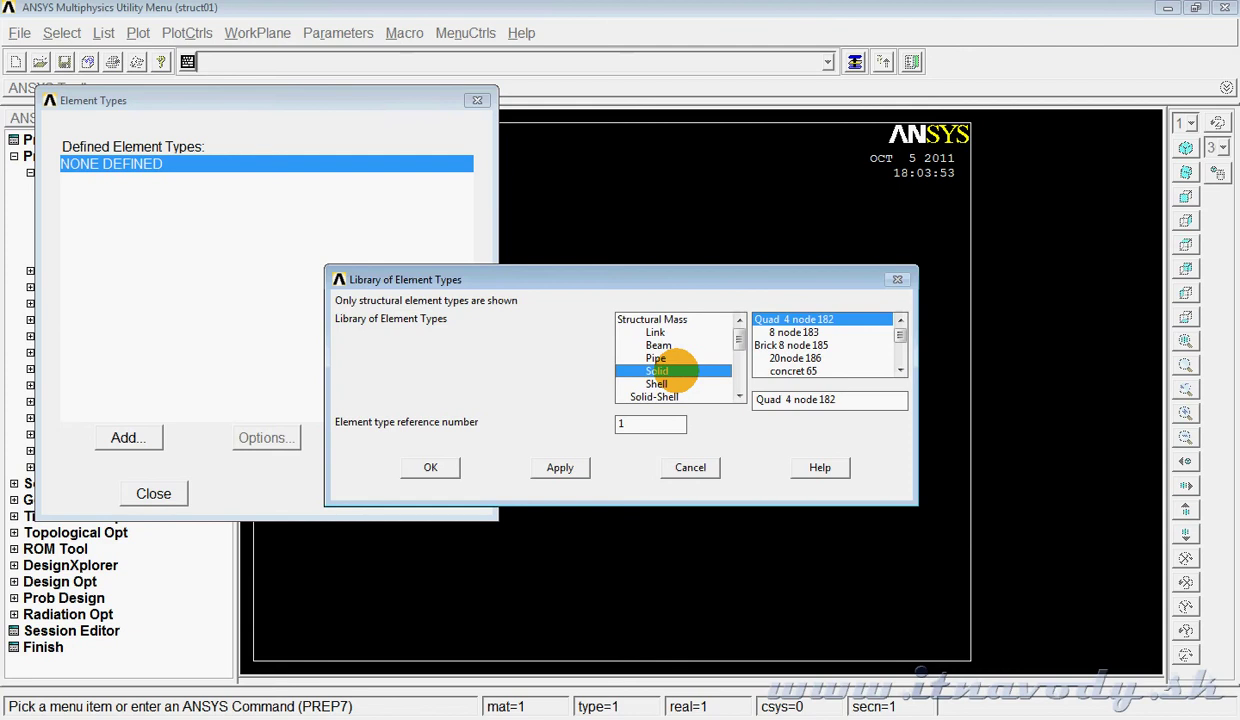
pyautogui.click(815, 344)
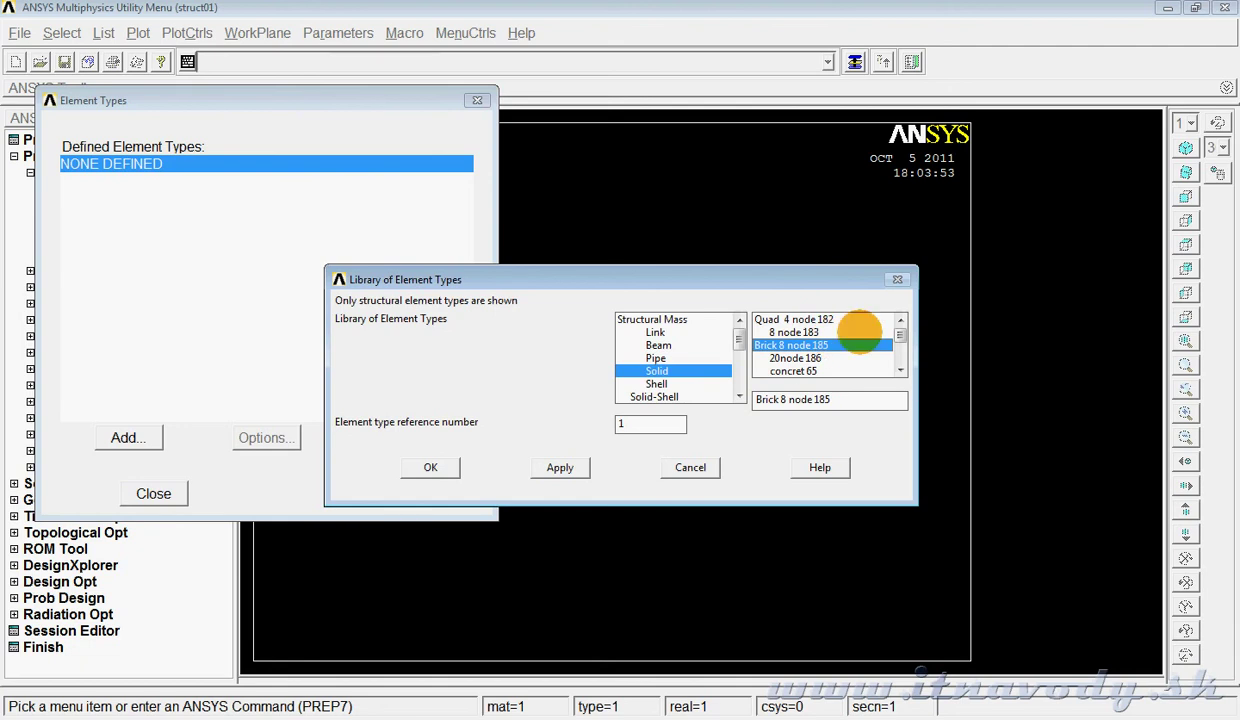
pyautogui.click(430, 467)
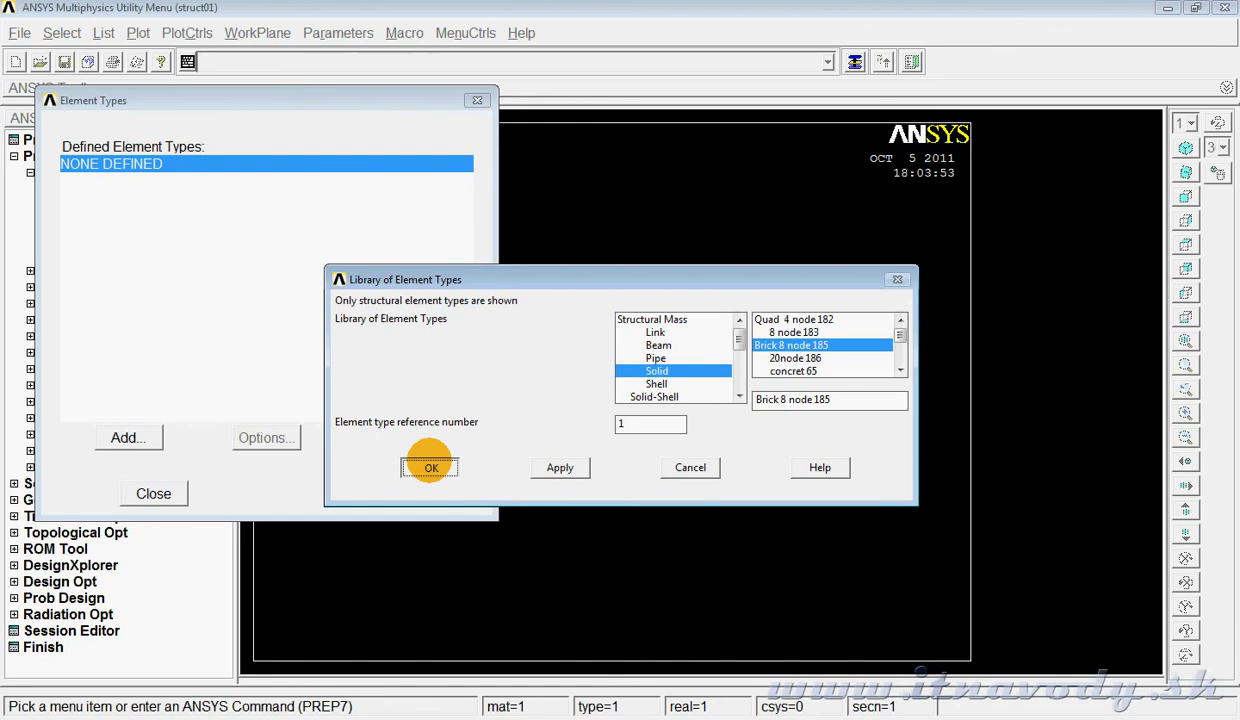
pyautogui.click(430, 467)
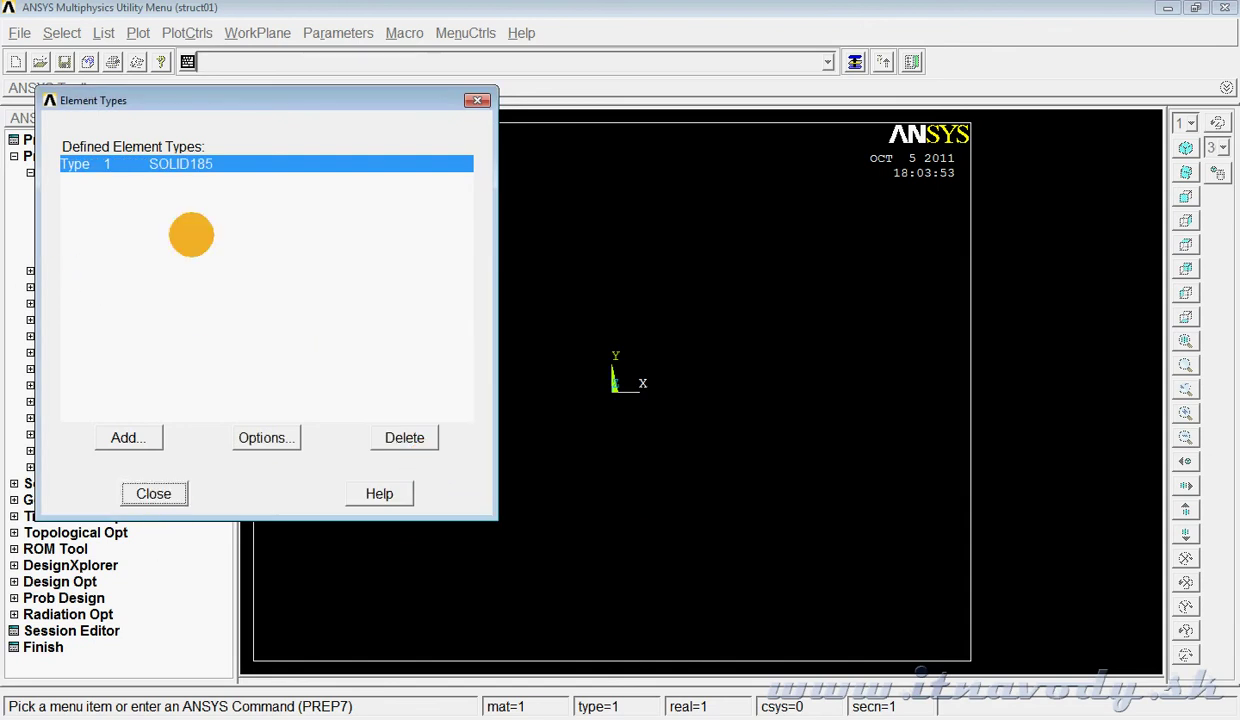
pyautogui.click(161, 494)
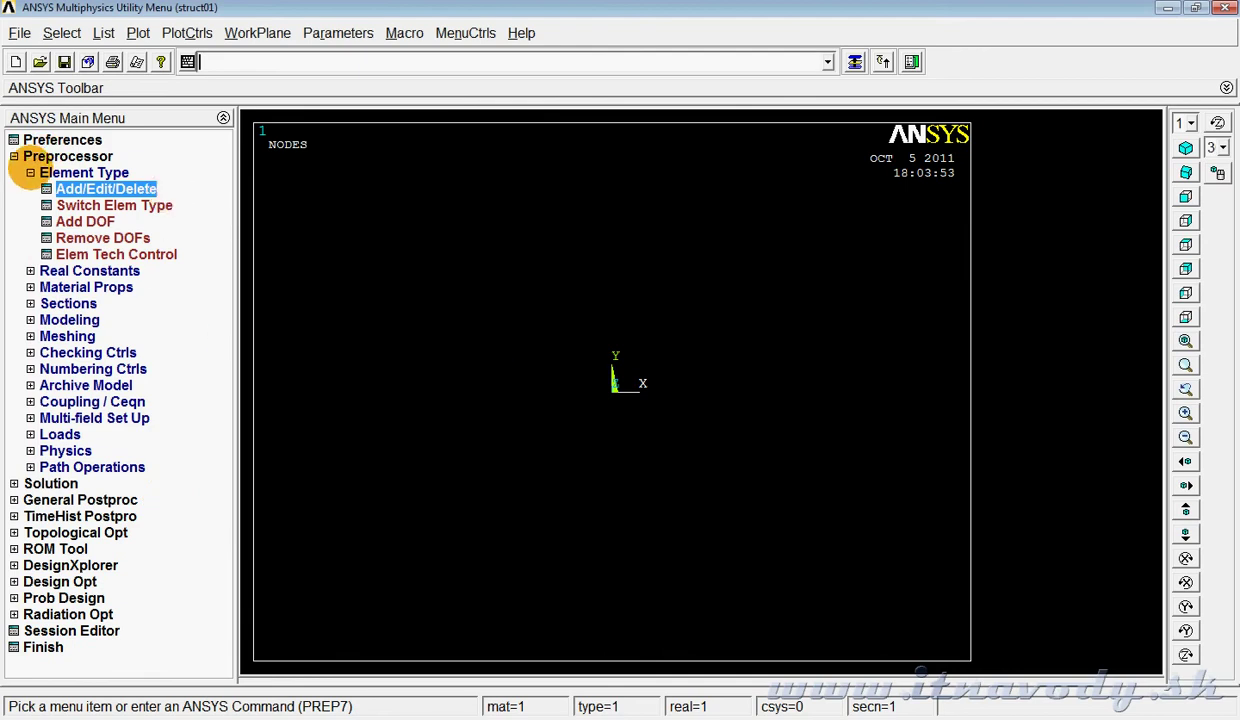
pyautogui.click(30, 172)
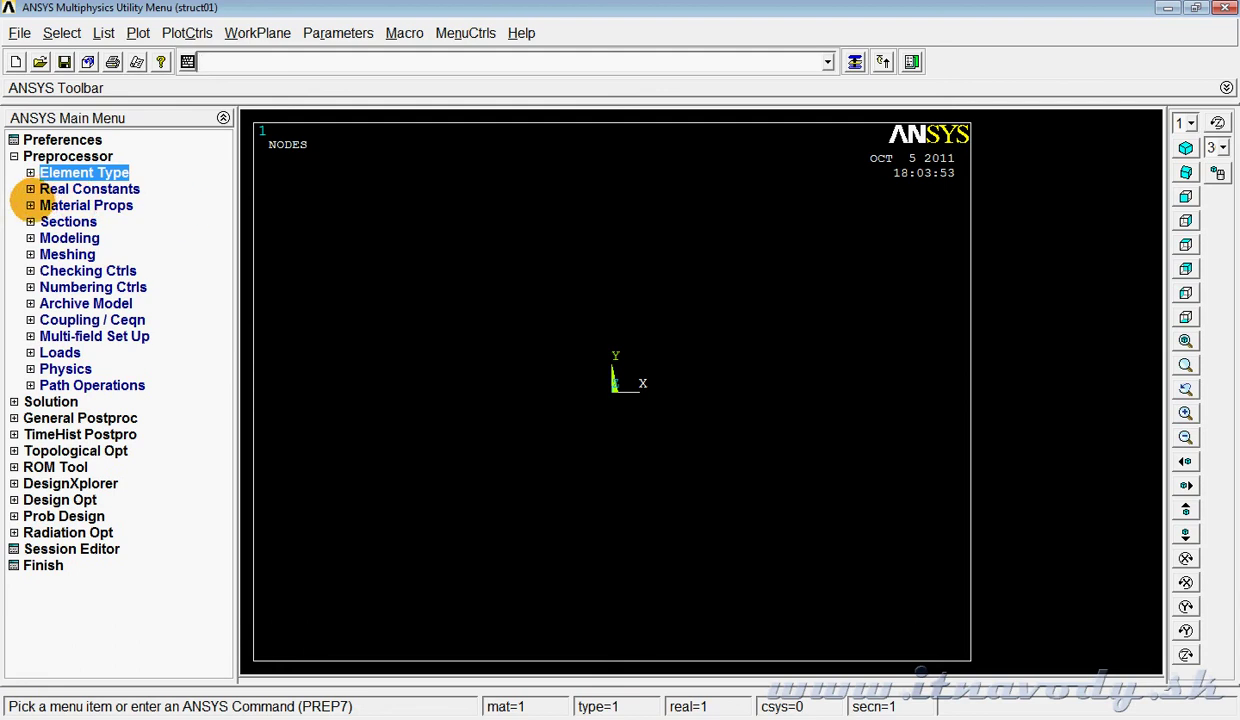
# Define a structural density of 8000 for material model number 1
pyautogui.click(30, 205)
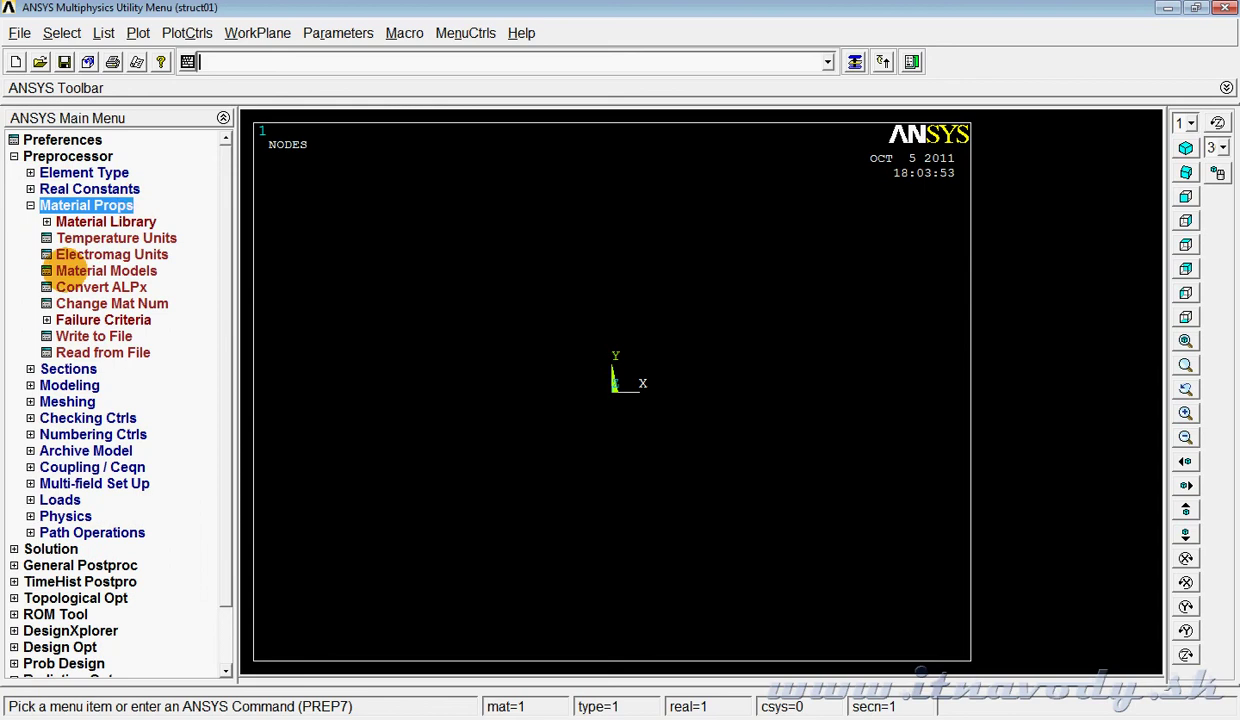
pyautogui.click(68, 270)
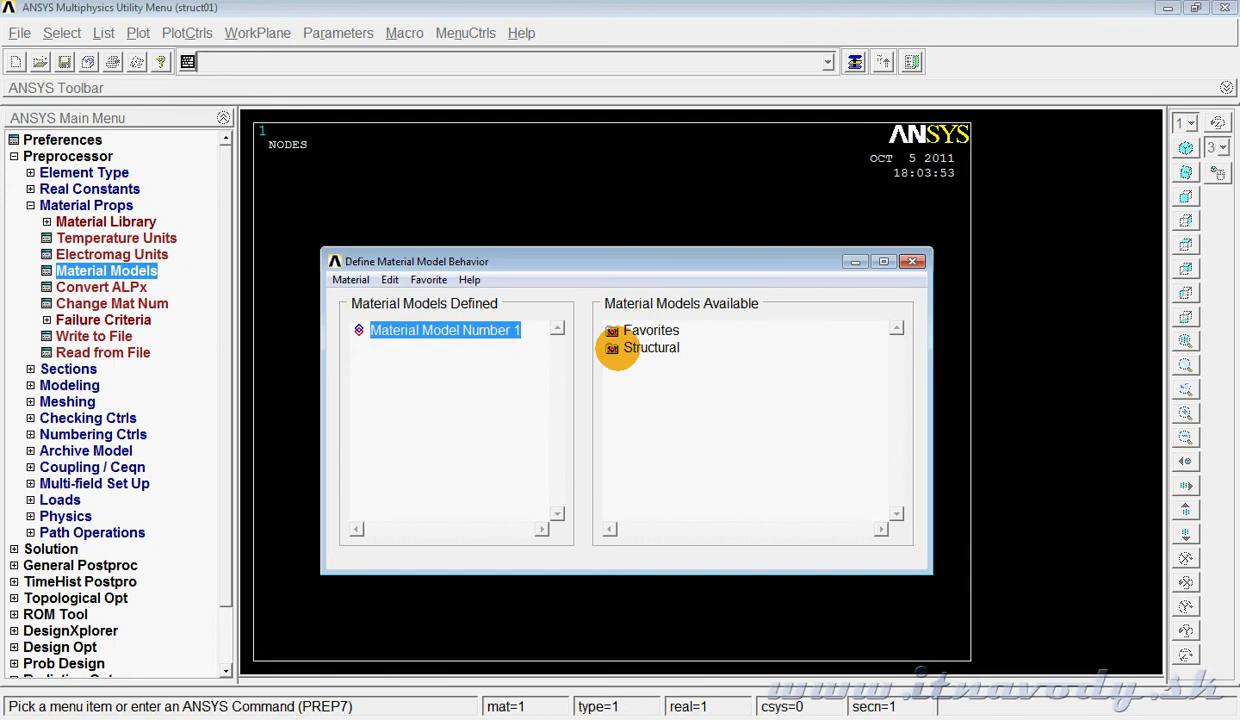
pyautogui.doubleClick(617, 347)
pyautogui.doubleClick(652, 395)
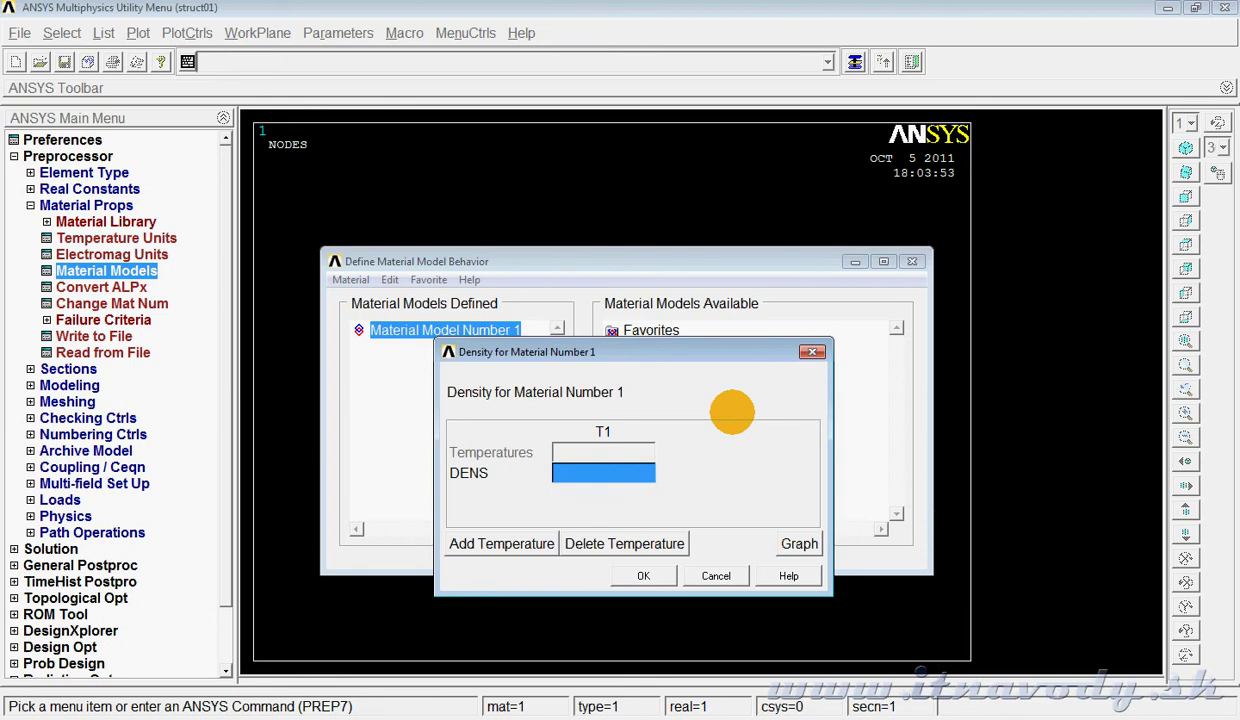
pyautogui.write('8000')
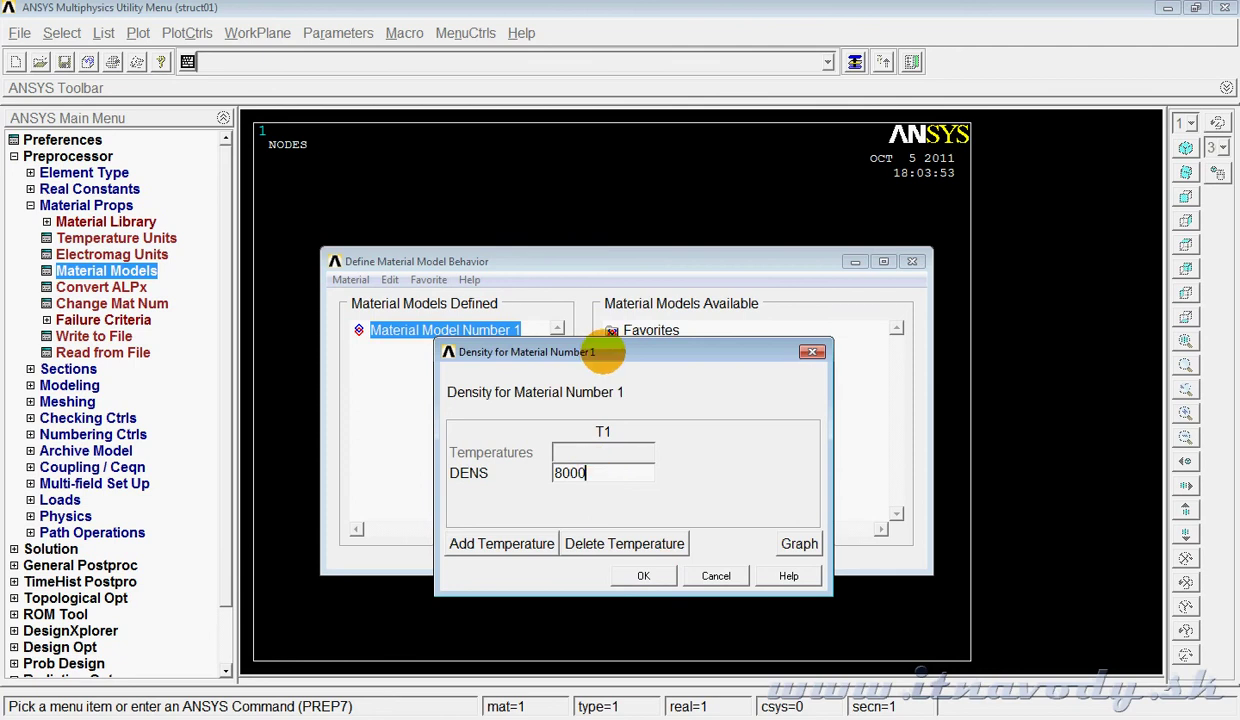
pyautogui.moveTo(600, 352); pyautogui.dragTo(629, 241)
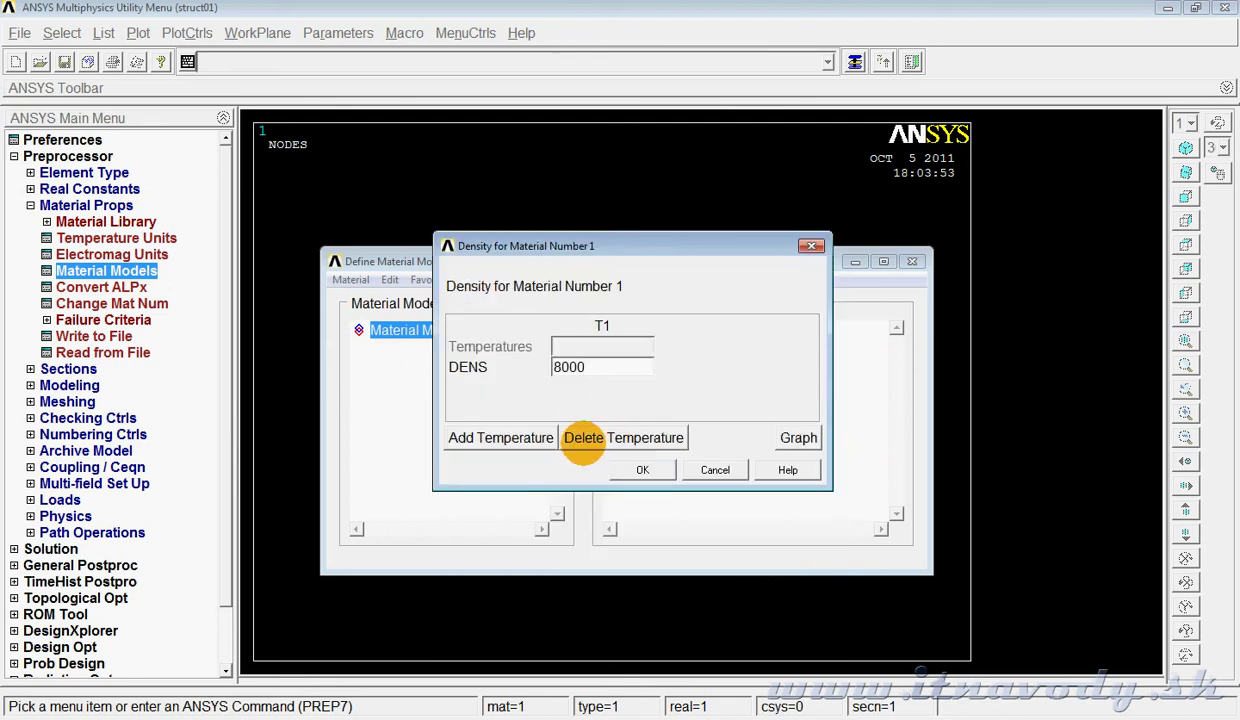
pyautogui.moveTo(585, 364); pyautogui.dragTo(530, 364)
pyautogui.click(640, 470)
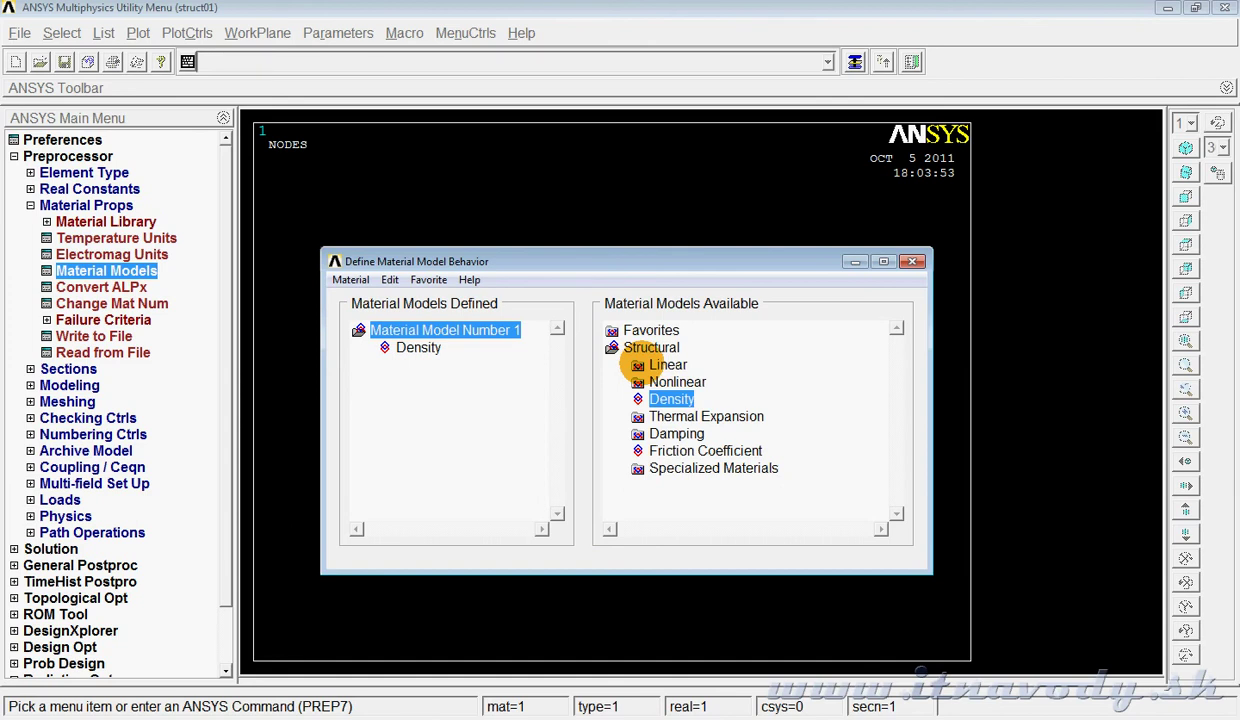
# Give material model number 1 linear elastic isotropic properties with EX 200e9 and PRXY 0.3, and close the material definition
pyautogui.doubleClick(639, 365)
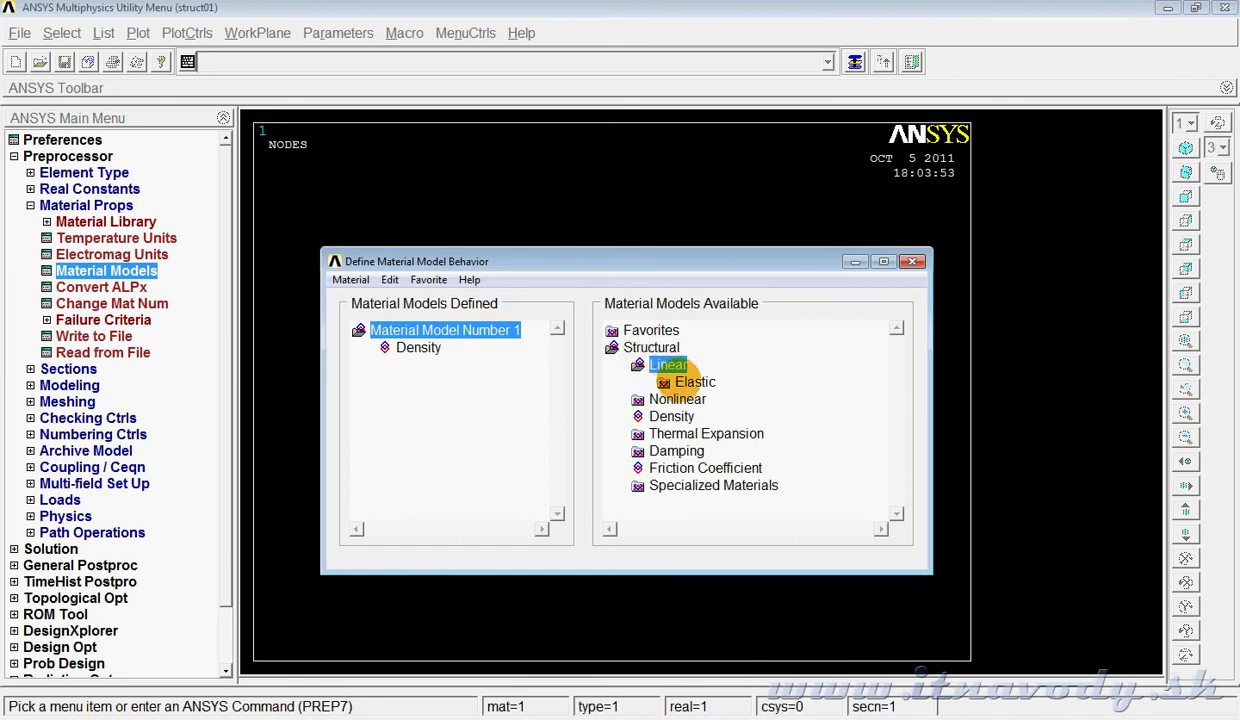
pyautogui.doubleClick(692, 382)
pyautogui.doubleClick(718, 399)
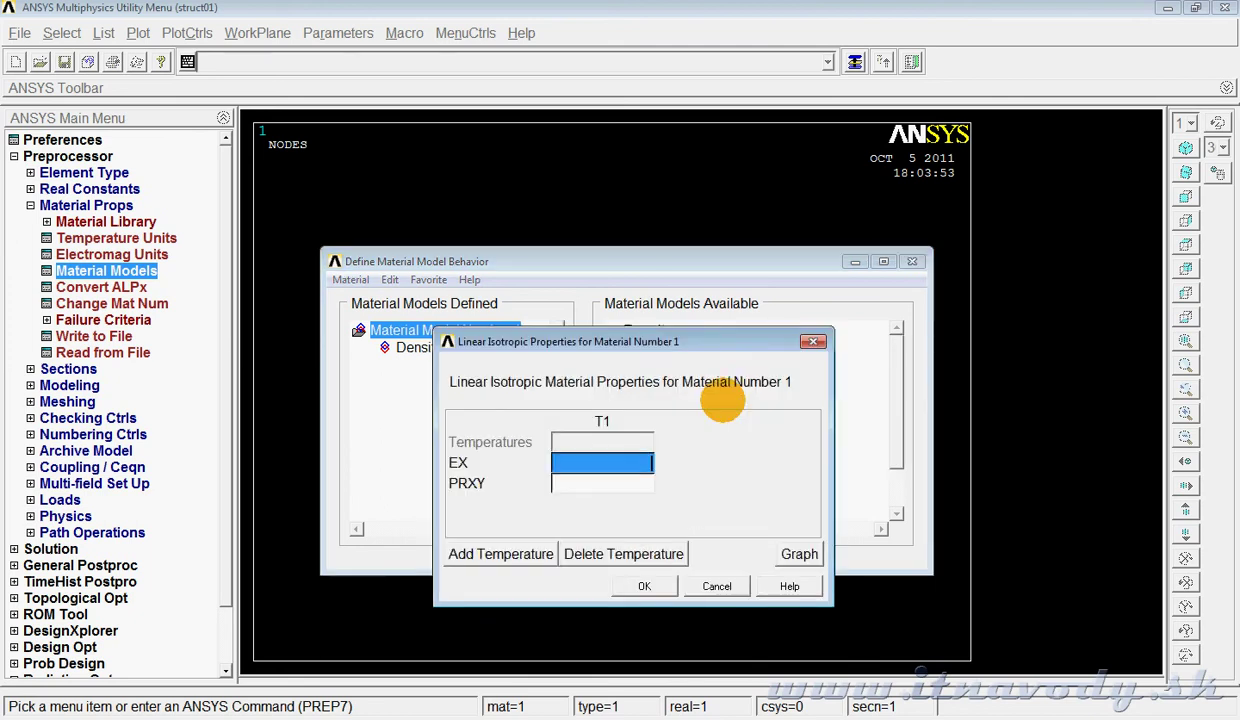
pyautogui.moveTo(641, 341); pyautogui.dragTo(676, 293)
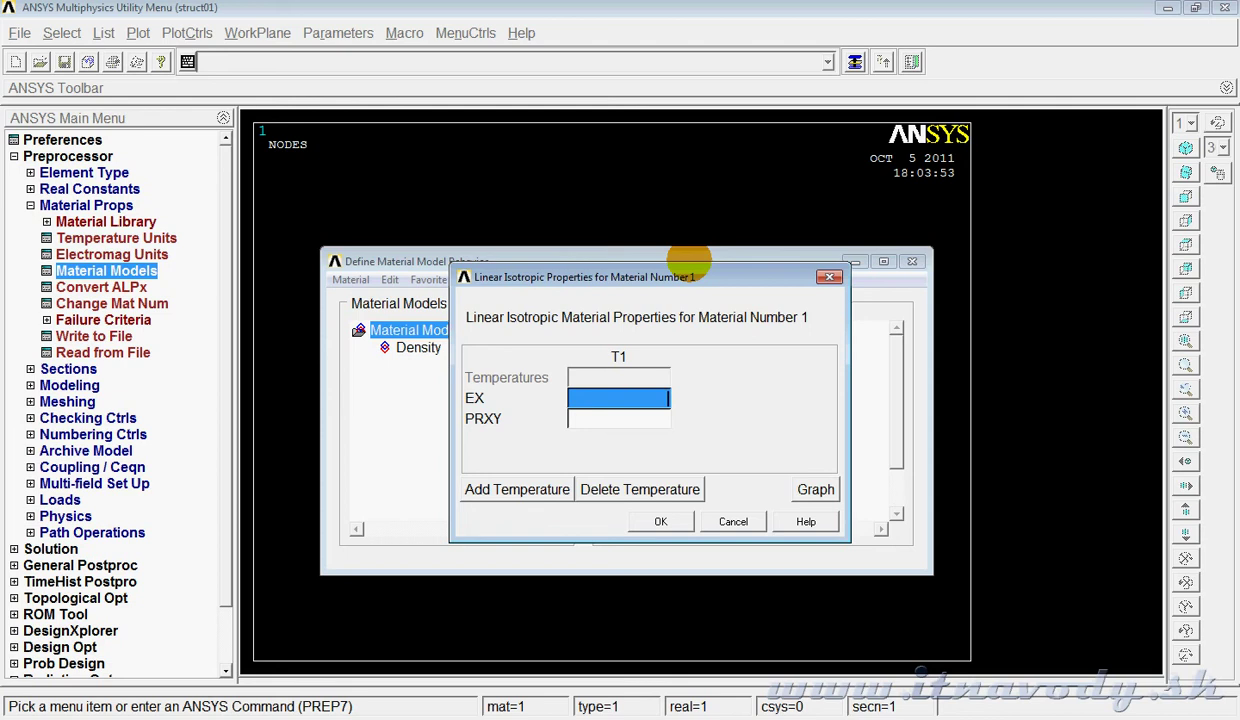
pyautogui.write('20')
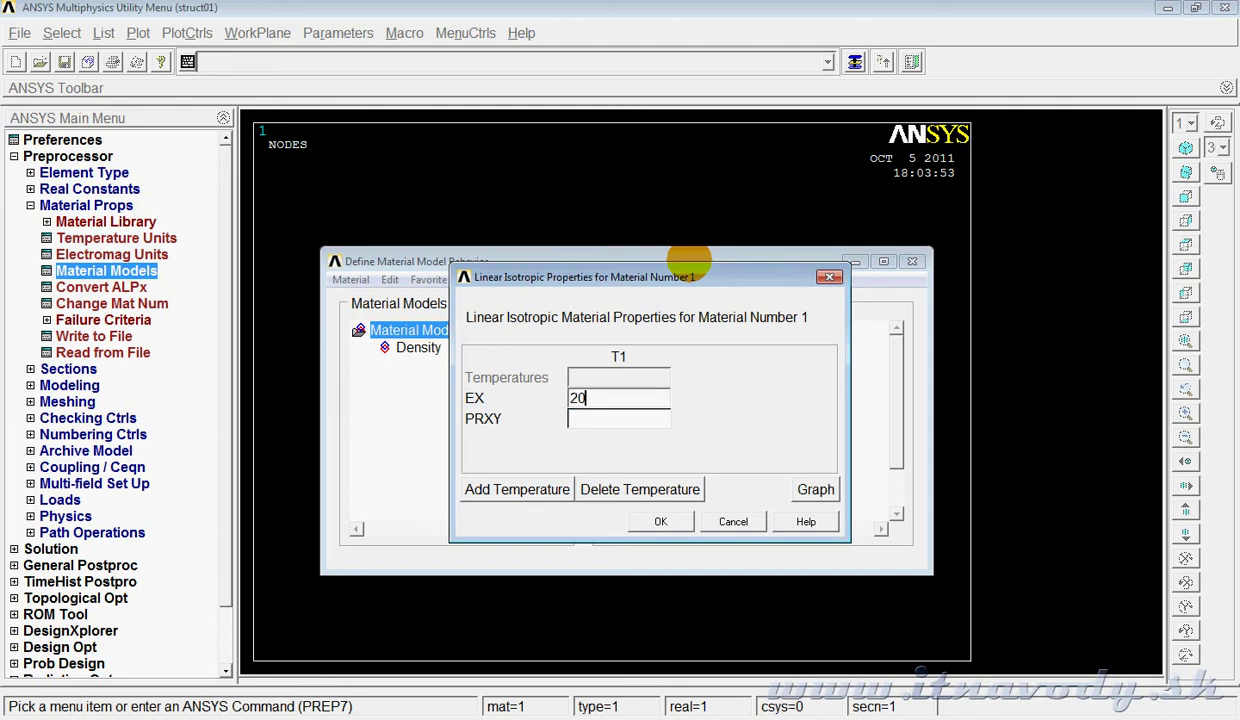
pyautogui.write('0e9')
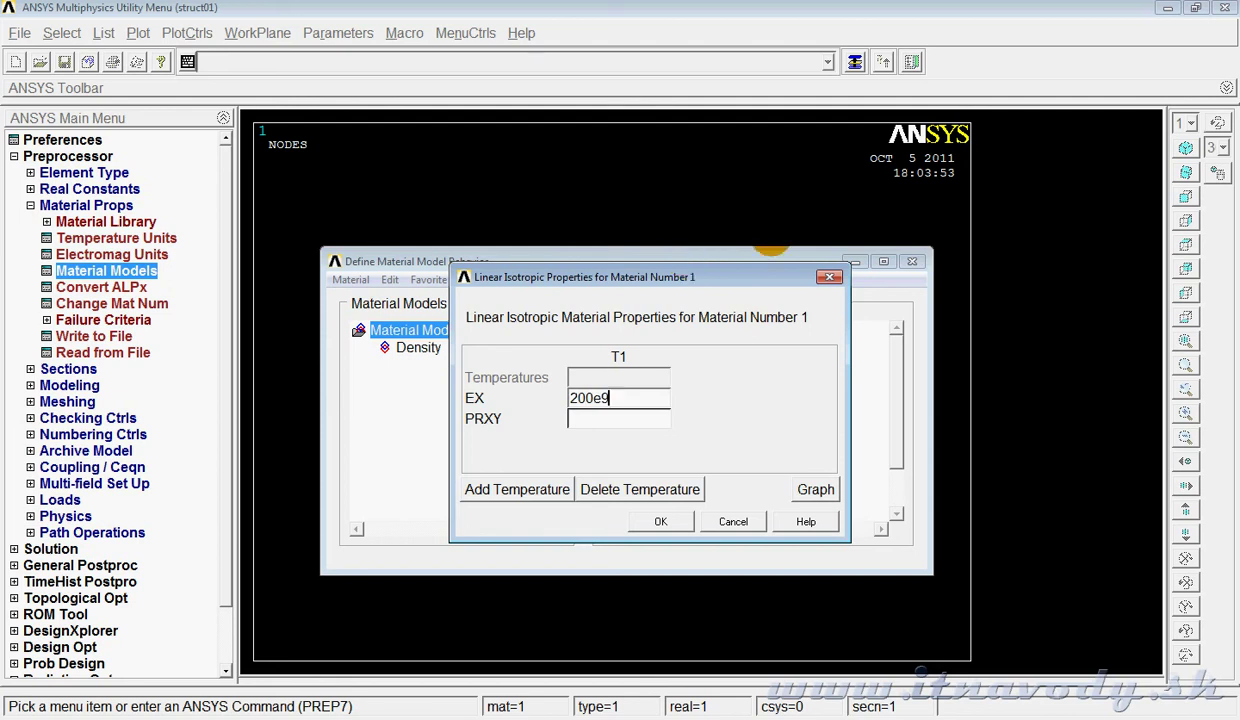
pyautogui.click(658, 421)
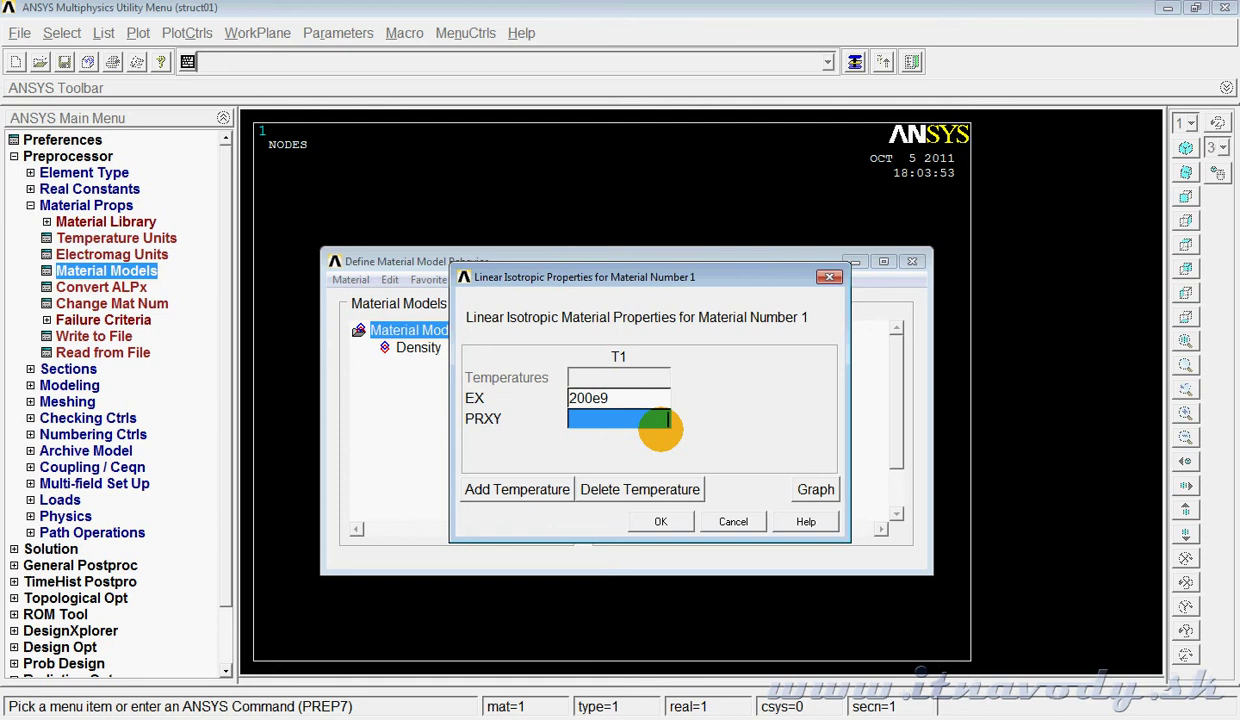
pyautogui.write('0.3')
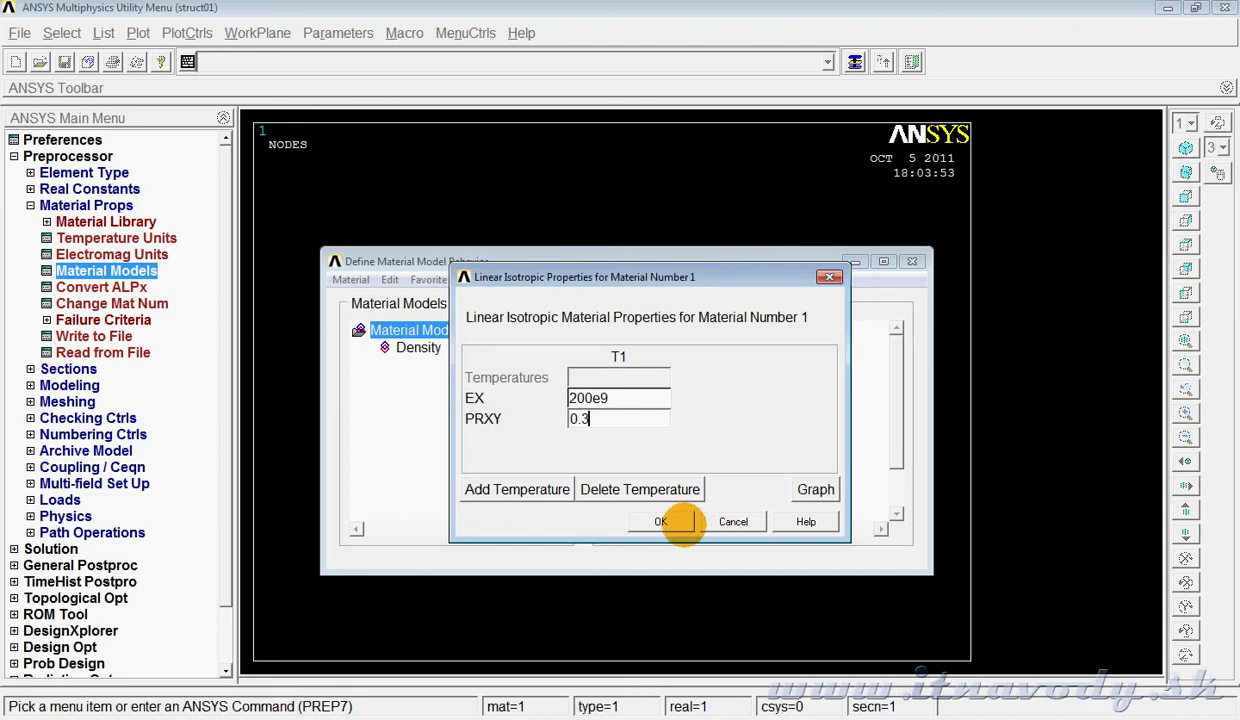
pyautogui.click(661, 521)
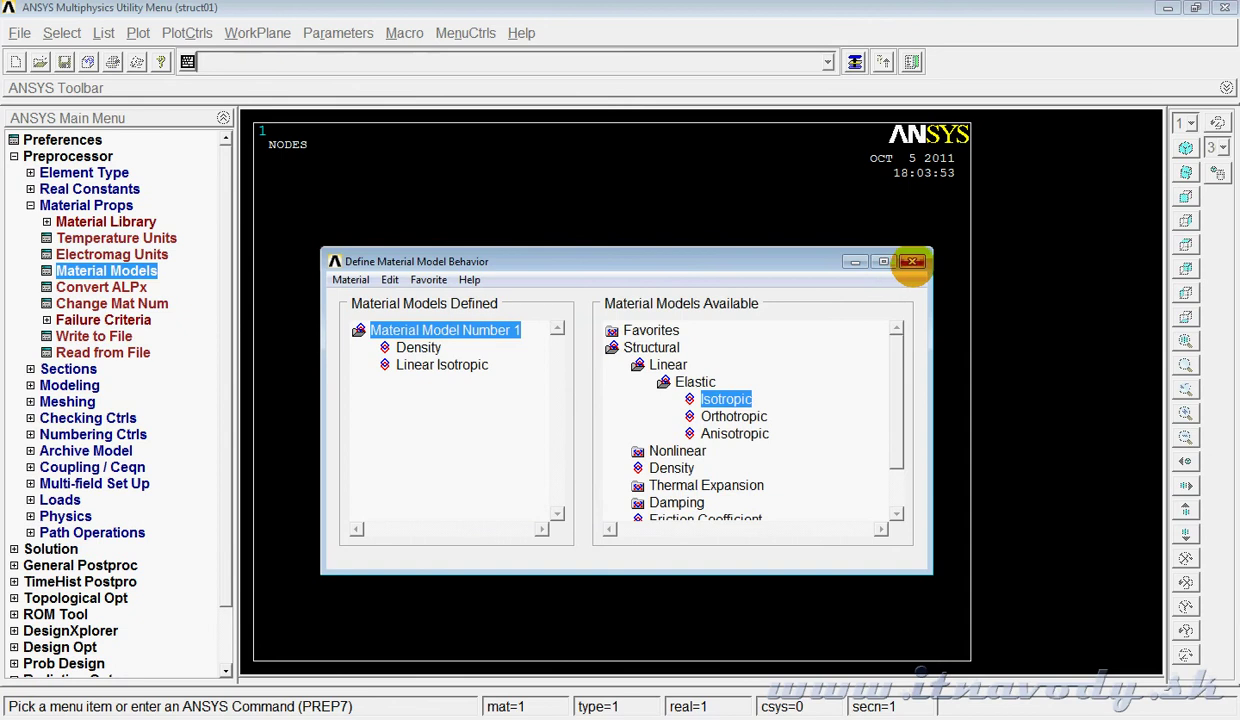
pyautogui.click(910, 261)
pyautogui.click(31, 205)
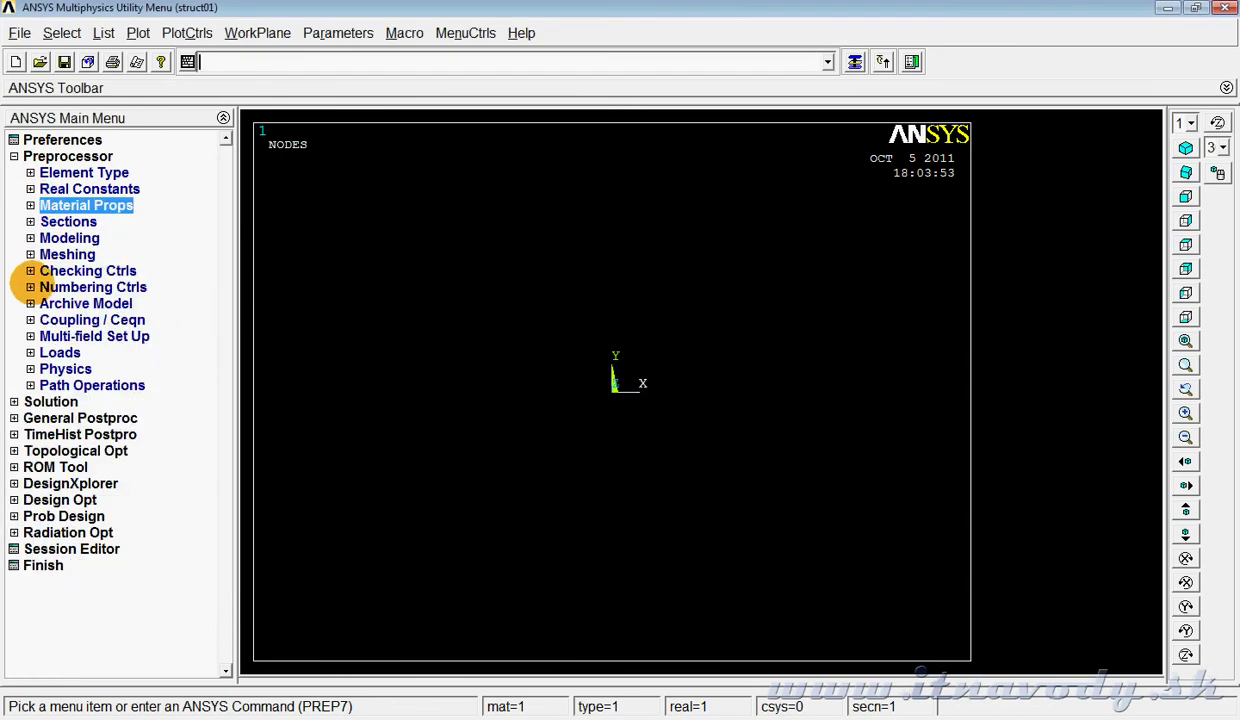
# Create a block volume by dimensions with X-coordinate 0.5, Y-coordinate 0.2 and Z-coordinate 1, leaving the second coordinates blank
pyautogui.click(31, 238)
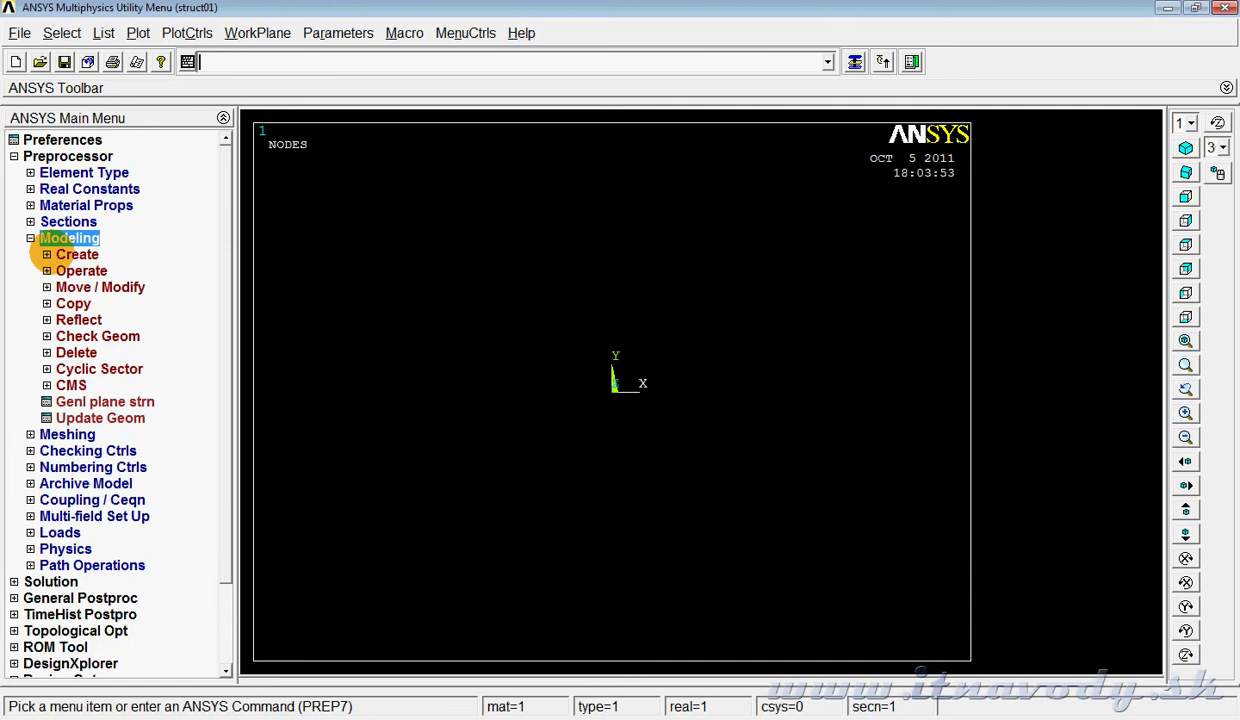
pyautogui.click(47, 255)
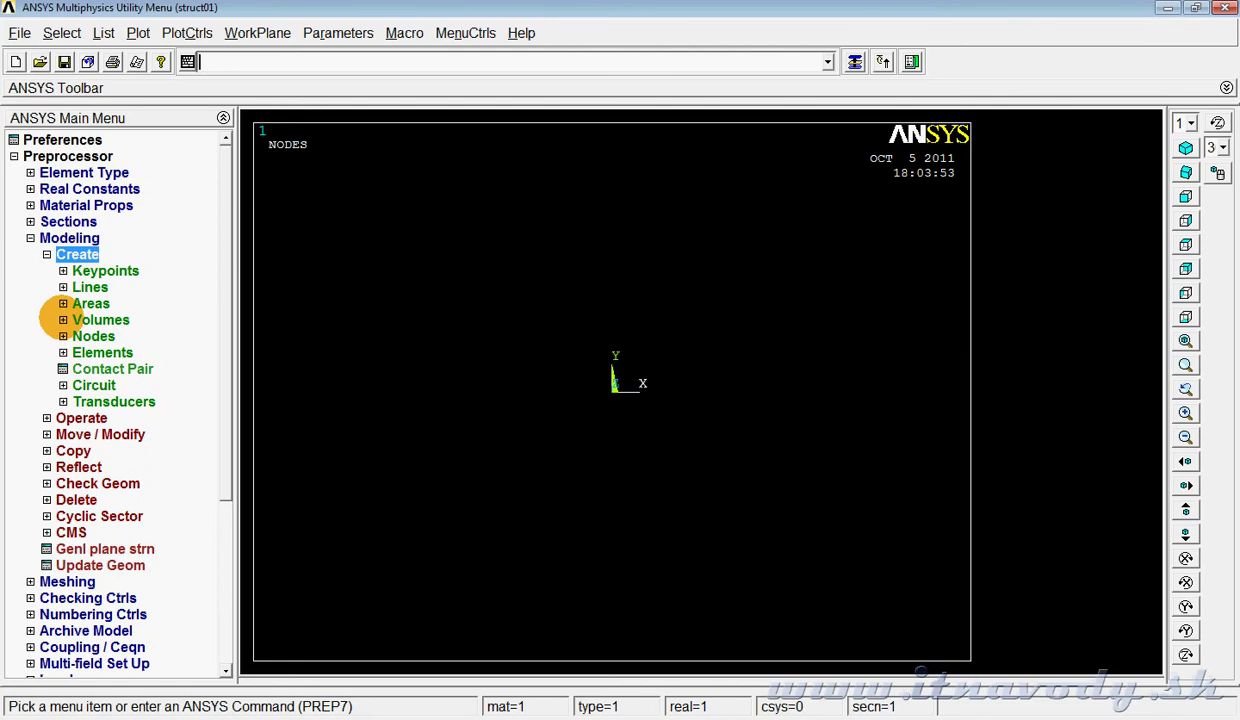
pyautogui.click(63, 320)
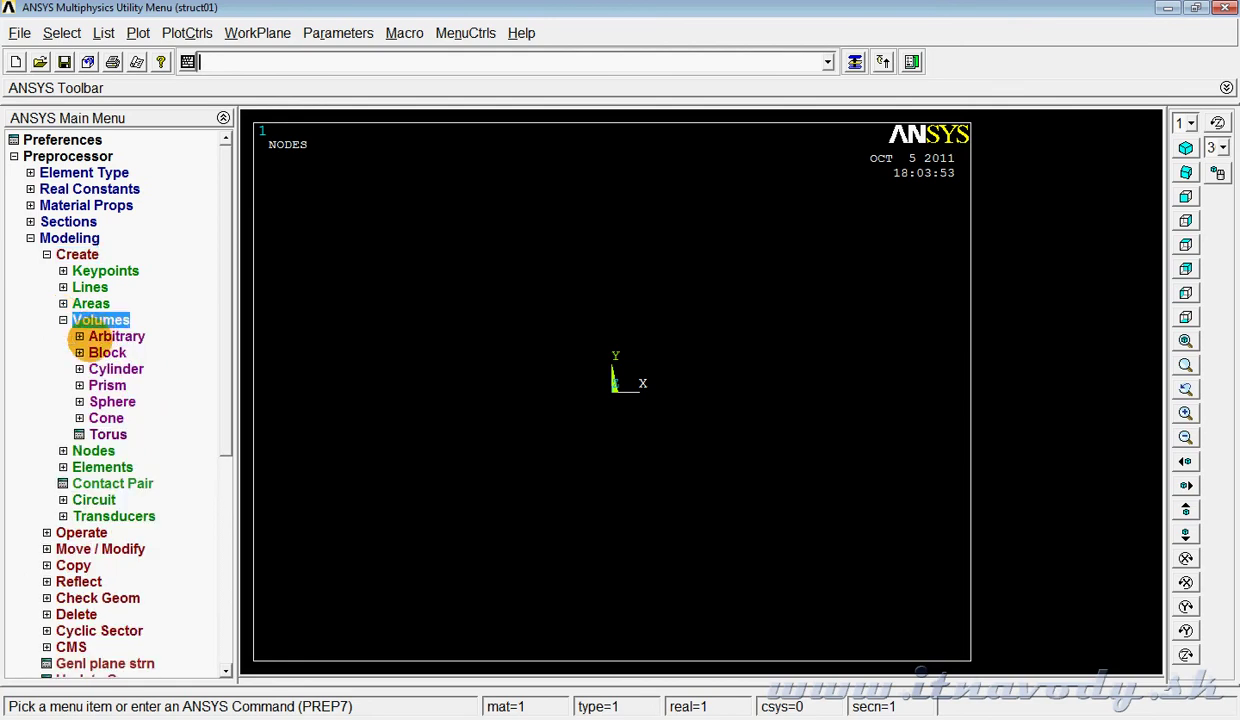
pyautogui.click(79, 352)
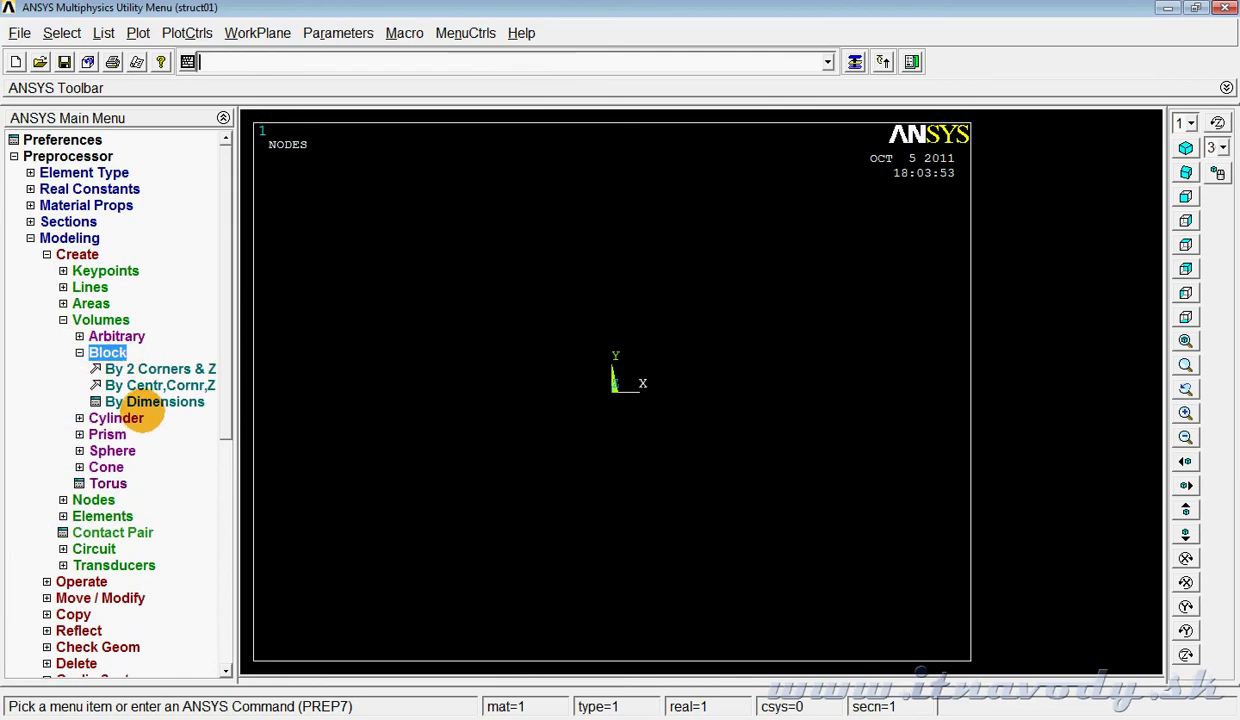
pyautogui.click(148, 402)
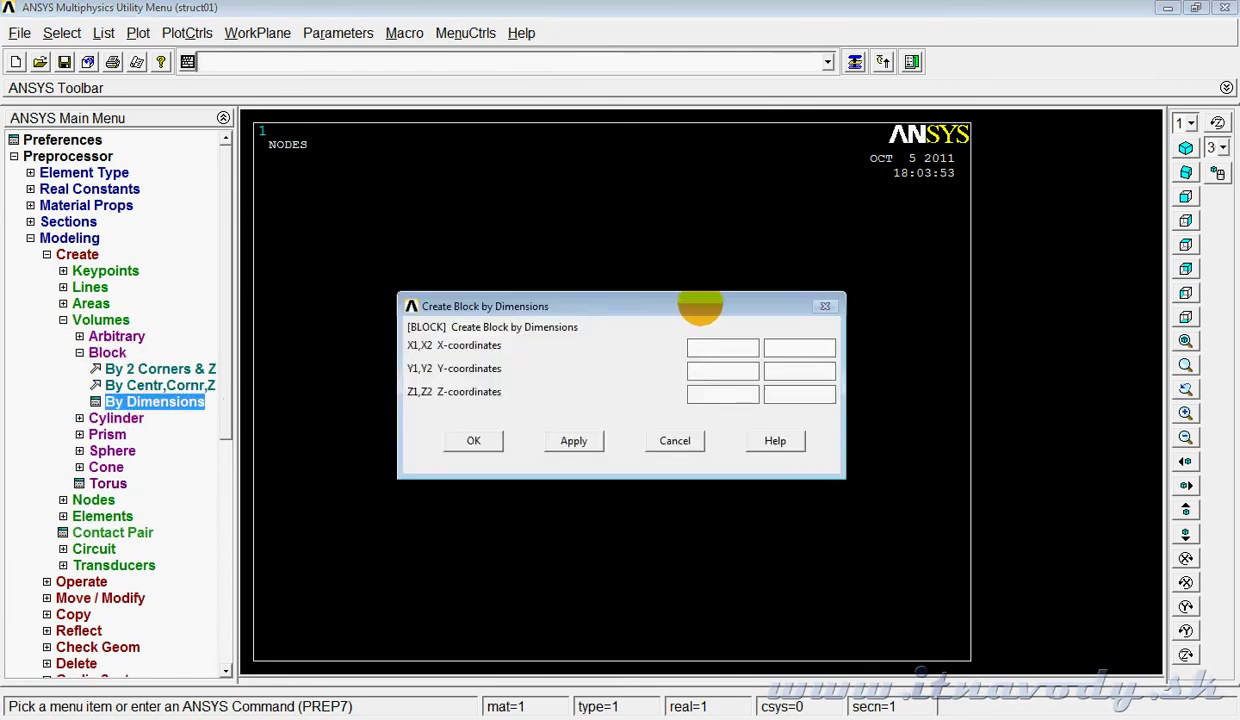
pyautogui.moveTo(698, 312); pyautogui.dragTo(848, 457)
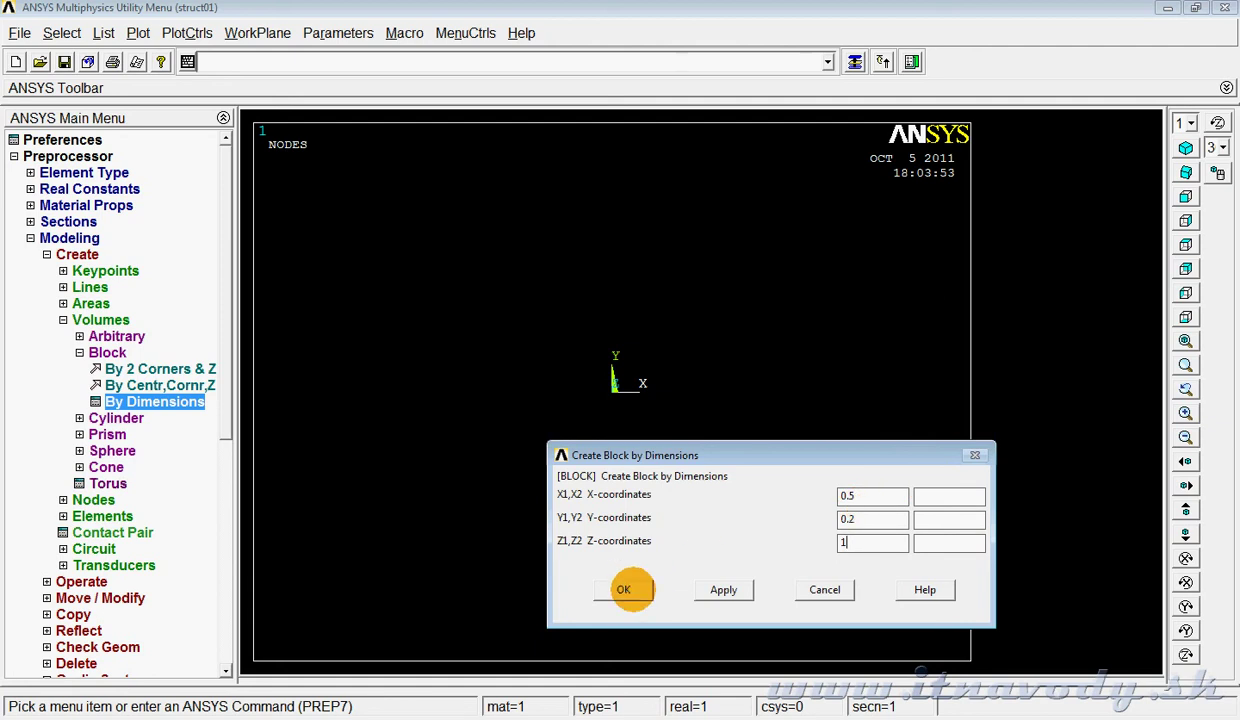
pyautogui.click(624, 589)
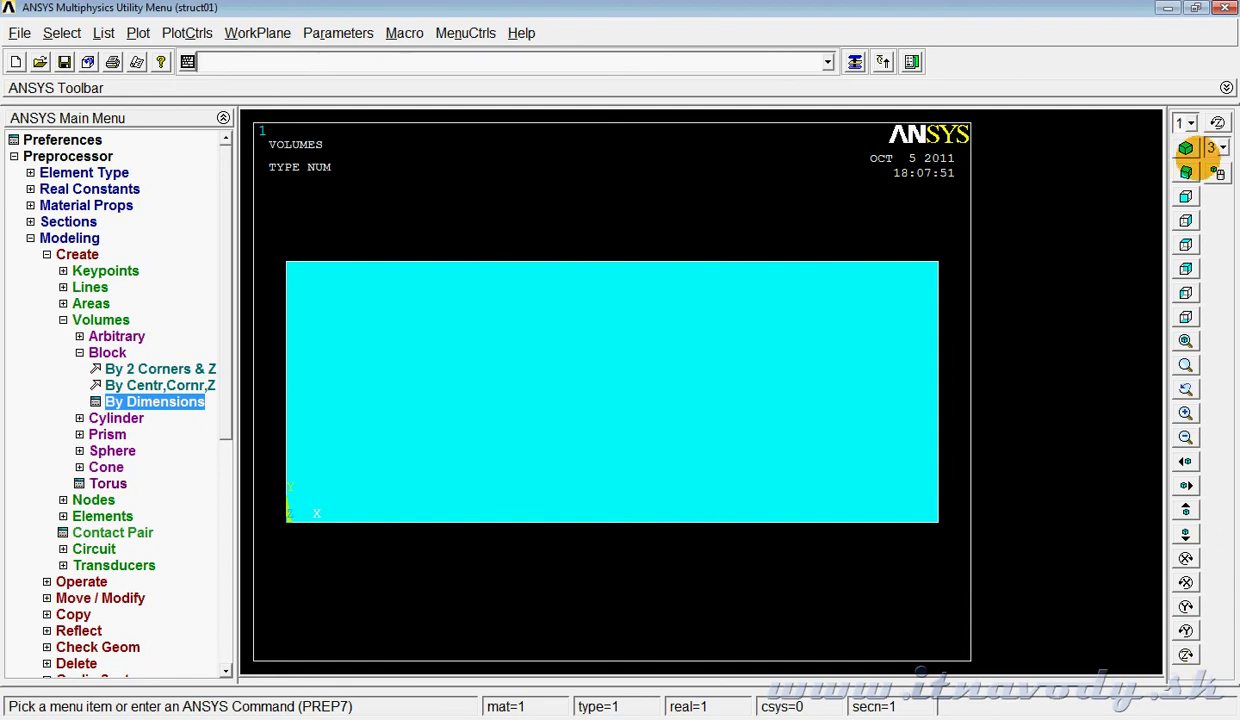
# Show the block in isometric view, then pan and rotate it in dynamic model mode to examine its shape
pyautogui.click(1186, 148)
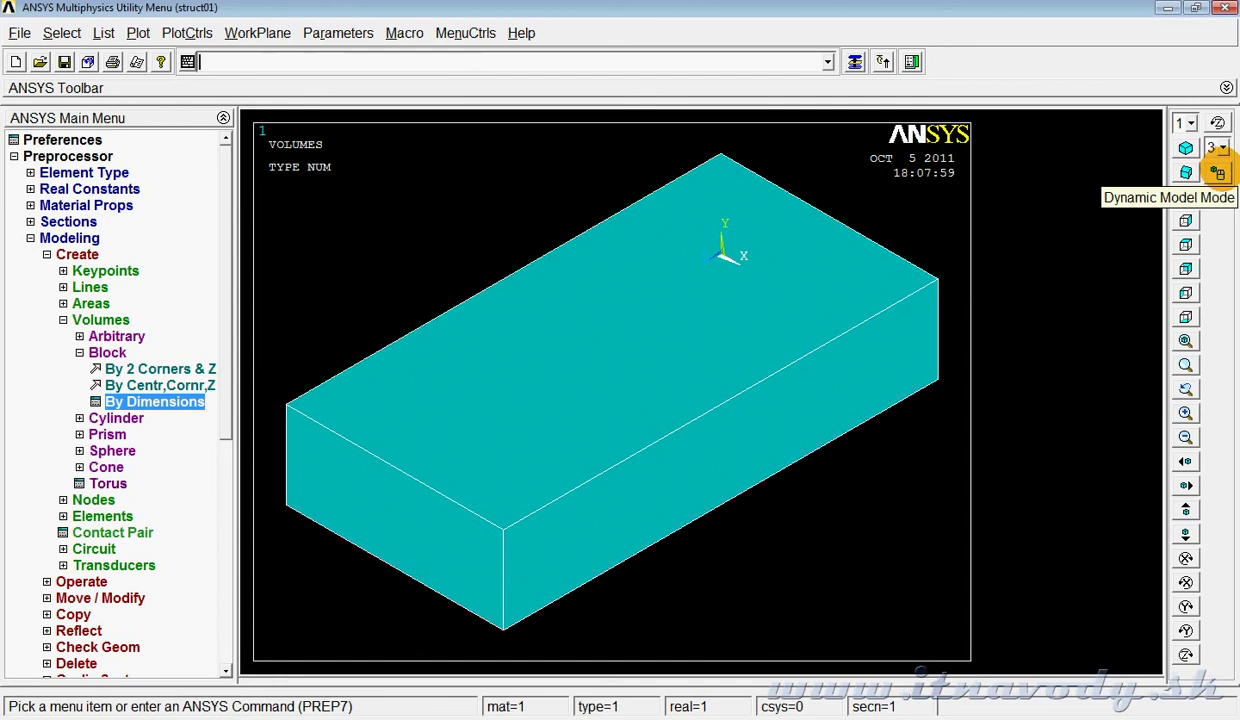
pyautogui.click(1218, 172)
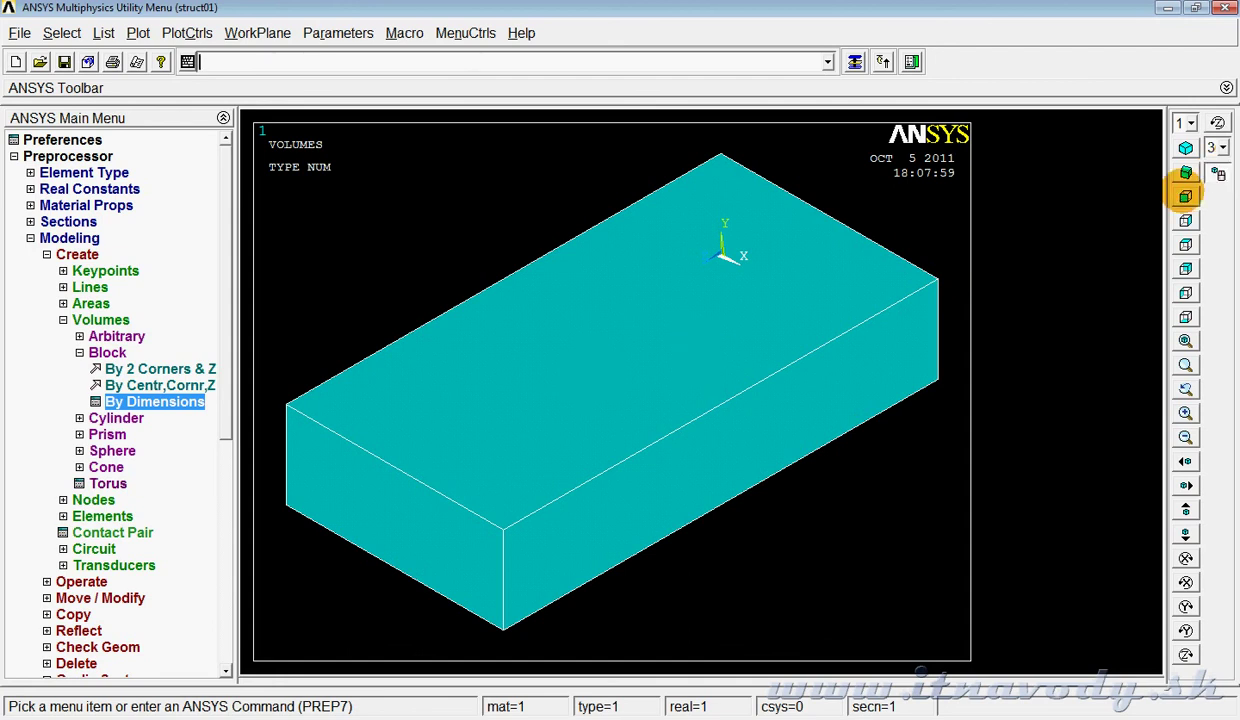
pyautogui.moveTo(715, 366); pyautogui.dragTo(665, 342)
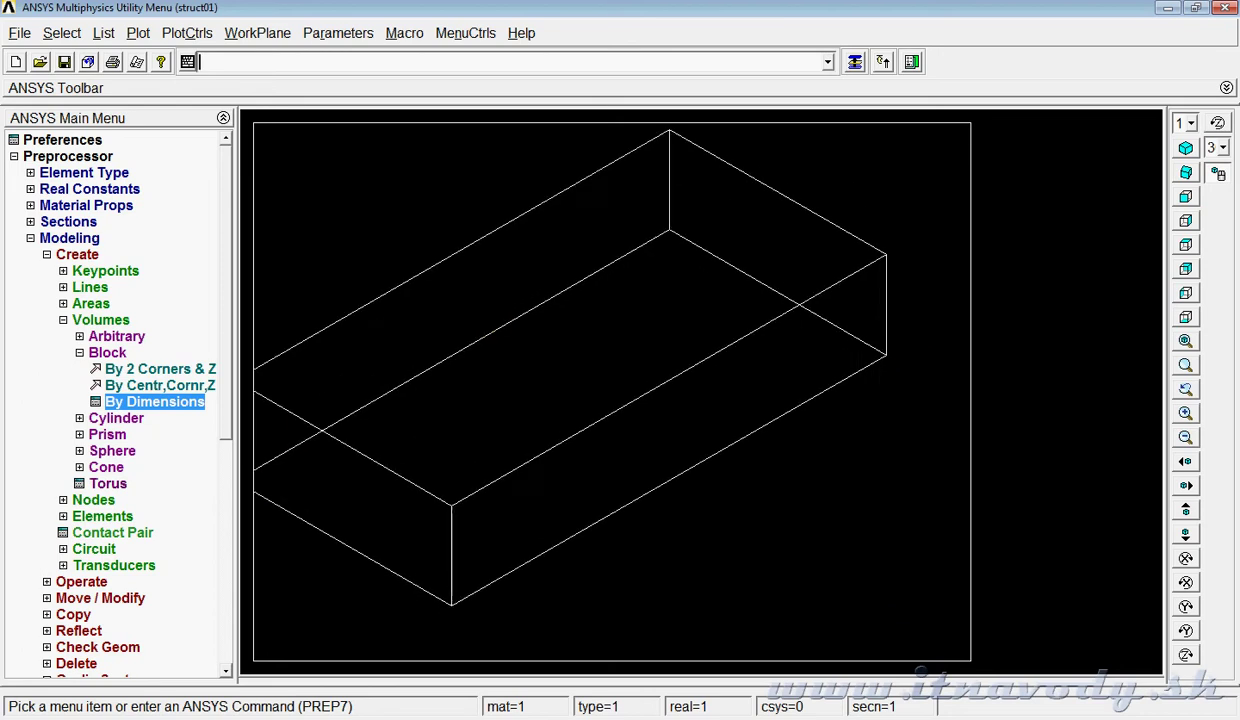
pyautogui.moveTo(682, 461)
pyautogui.mouseDown()
pyautogui.moveTo(688, 489)
pyautogui.moveTo(731, 534)
pyautogui.mouseUp()
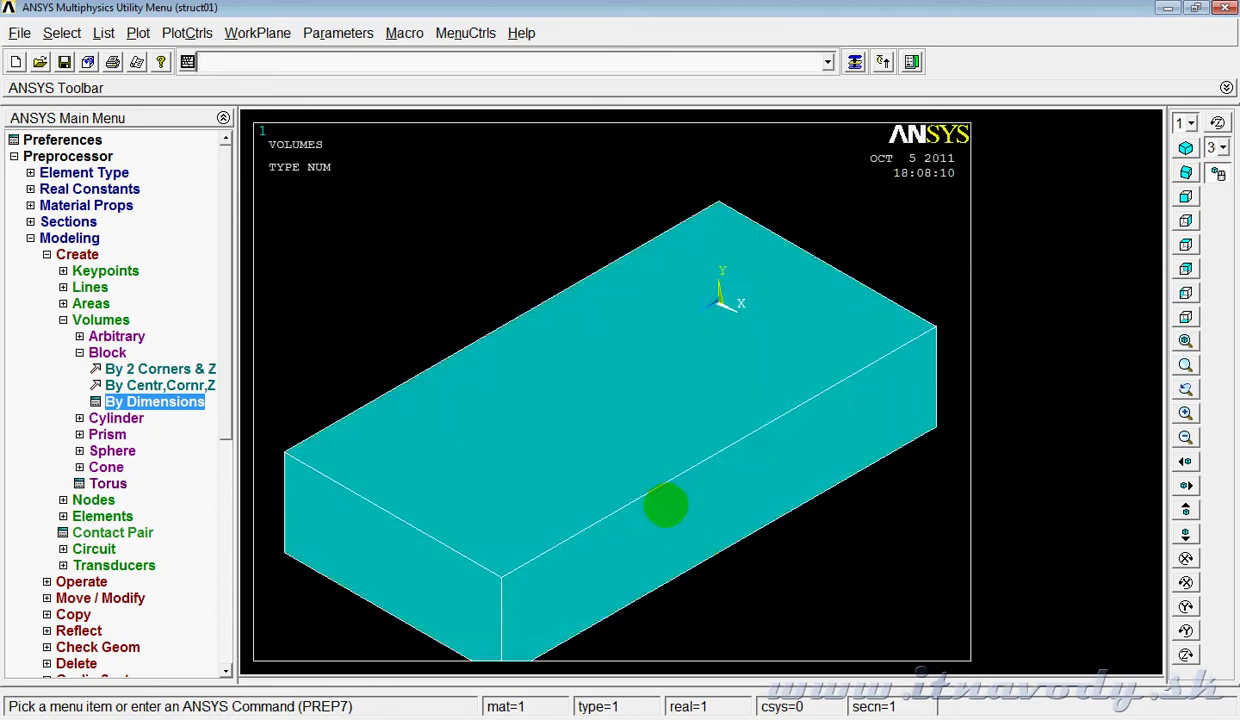
pyautogui.moveTo(665, 505)
pyautogui.mouseDown(button='right')
pyautogui.moveTo(820, 405)
pyautogui.moveTo(659, 487)
pyautogui.moveTo(600, 470)
pyautogui.moveTo(232, 480)
pyautogui.mouseUp(button='right')
pyautogui.click(490, 344)
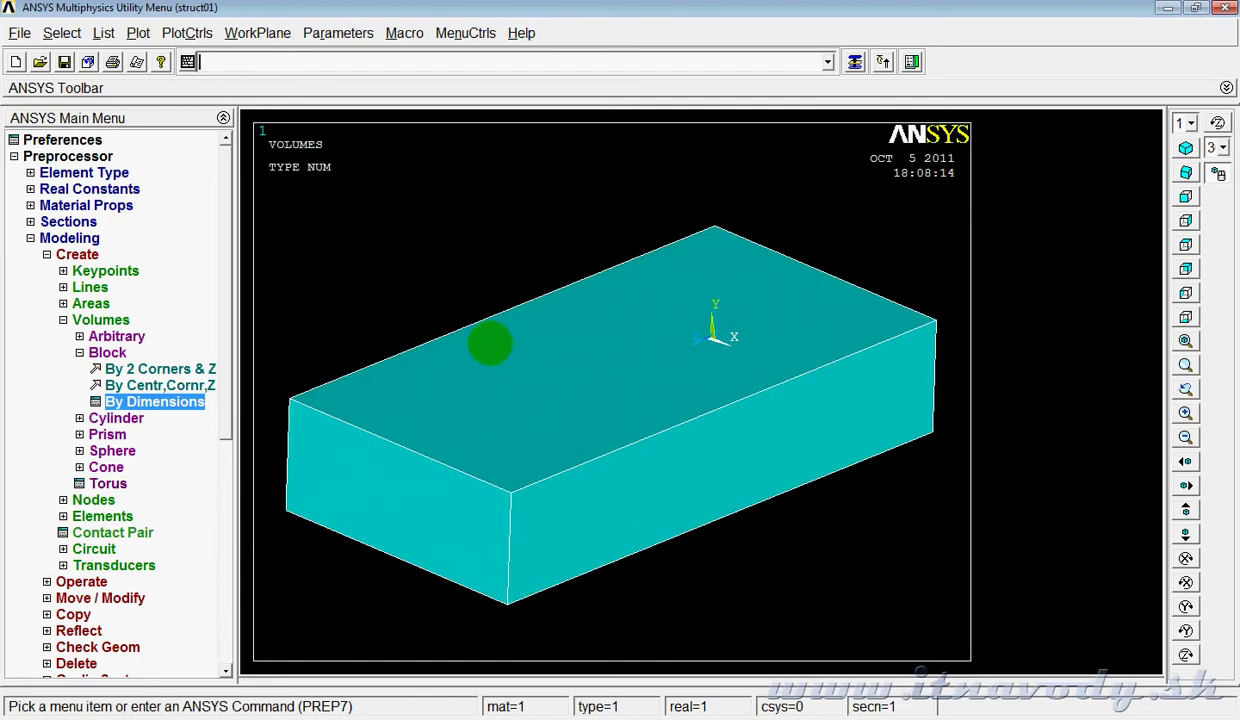
# Collapse the modelling commands and open the MeshTool for meshing the block volume
pyautogui.click(79, 352)
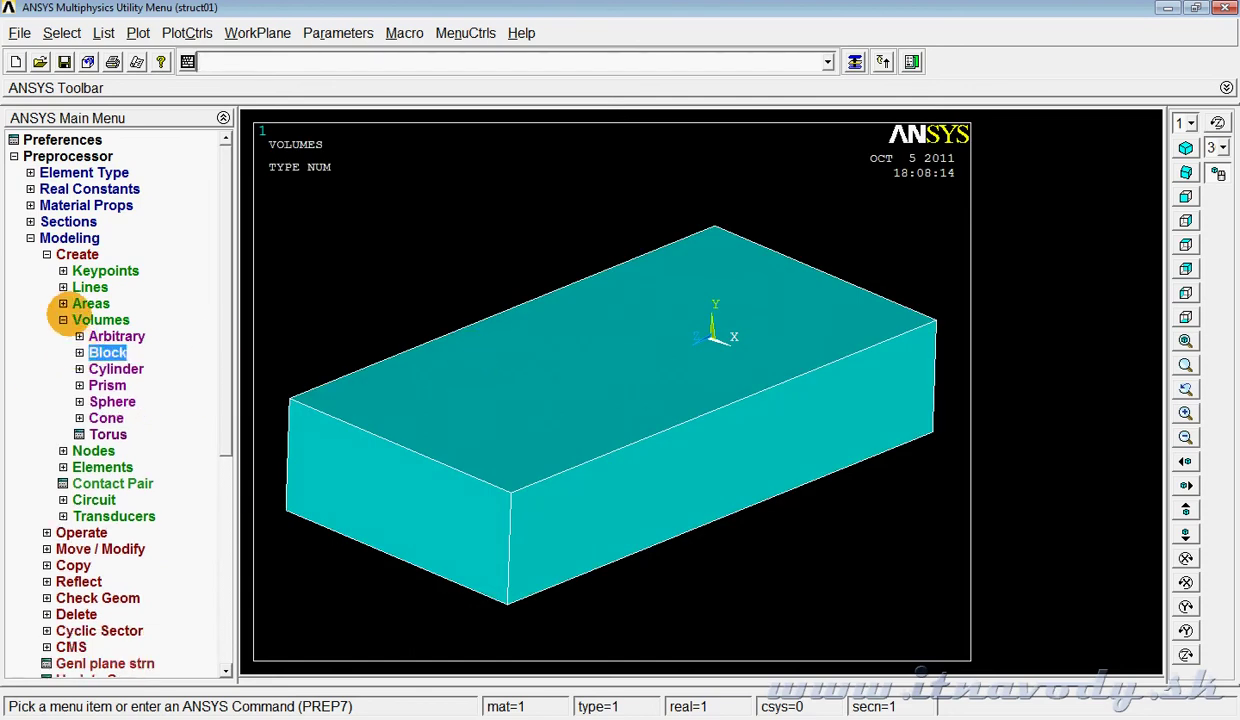
pyautogui.click(63, 320)
pyautogui.click(46, 254)
pyautogui.click(31, 238)
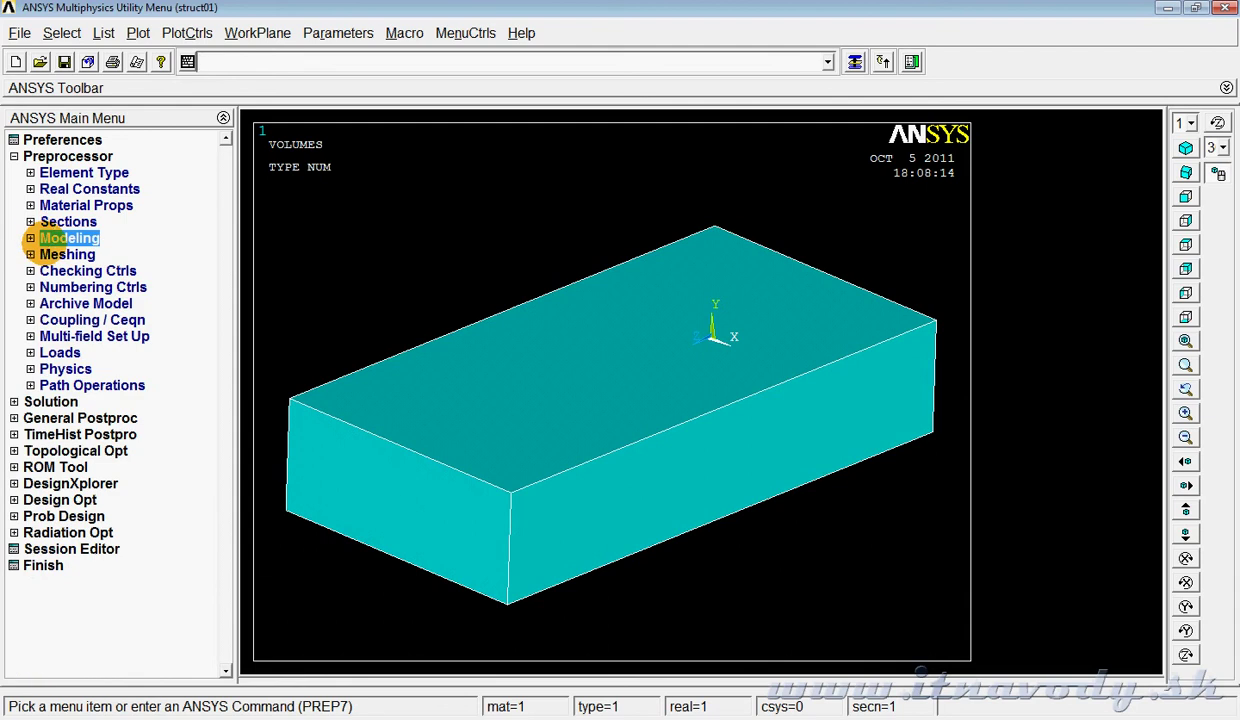
pyautogui.click(731, 259)
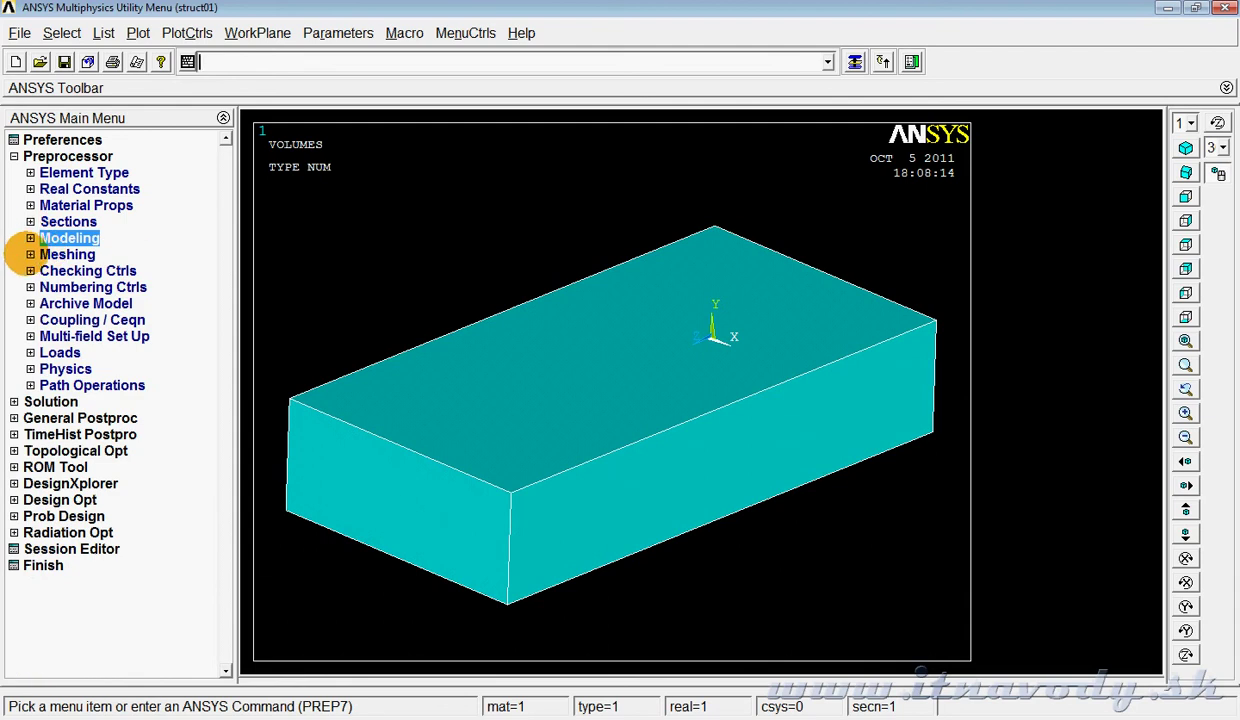
pyautogui.click(31, 254)
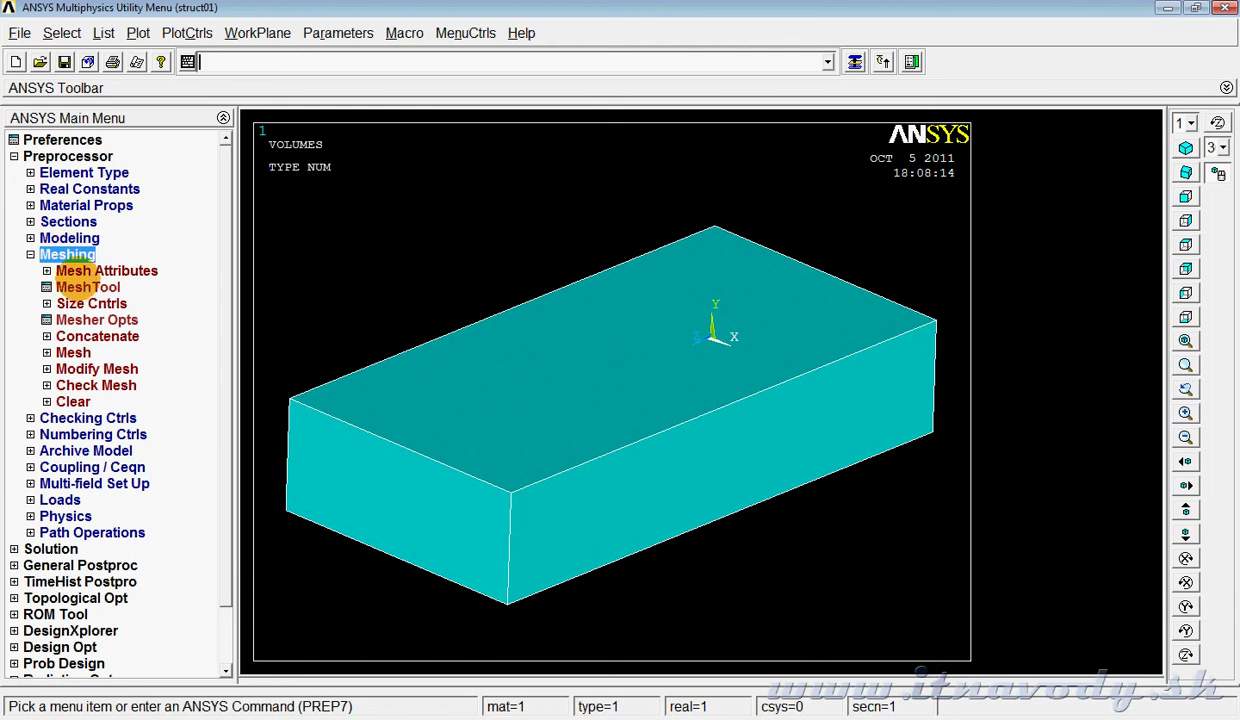
pyautogui.click(88, 284)
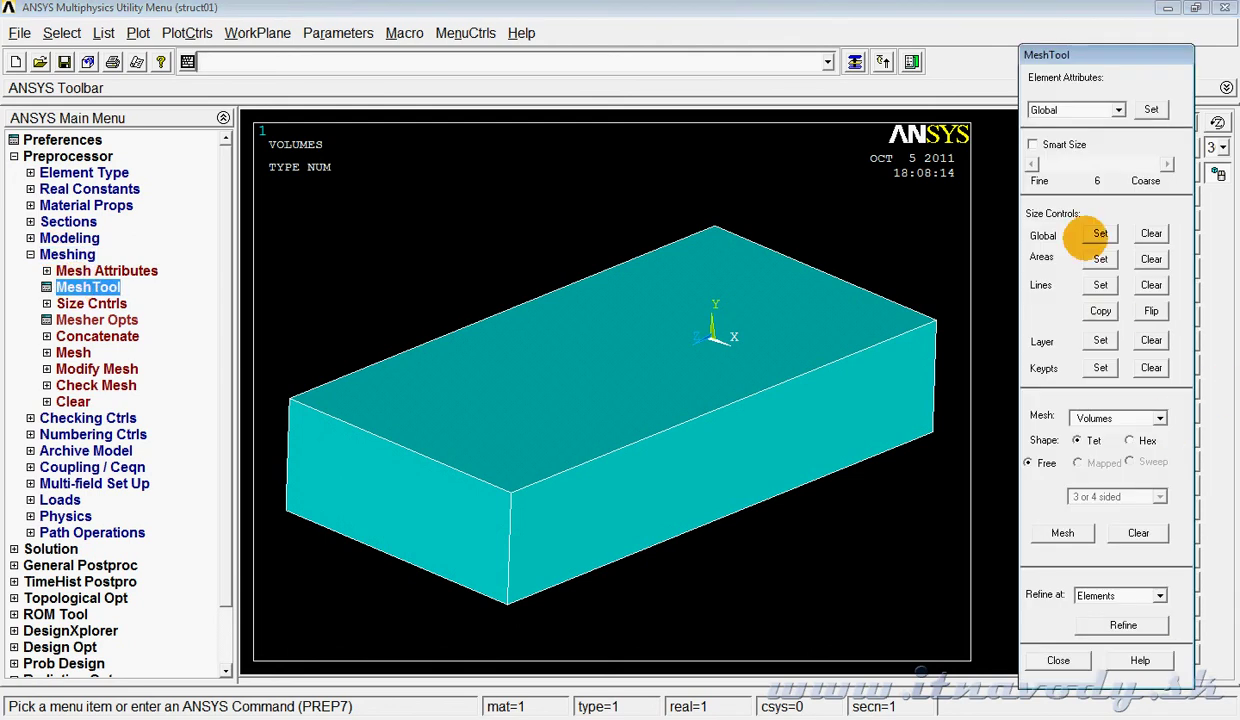